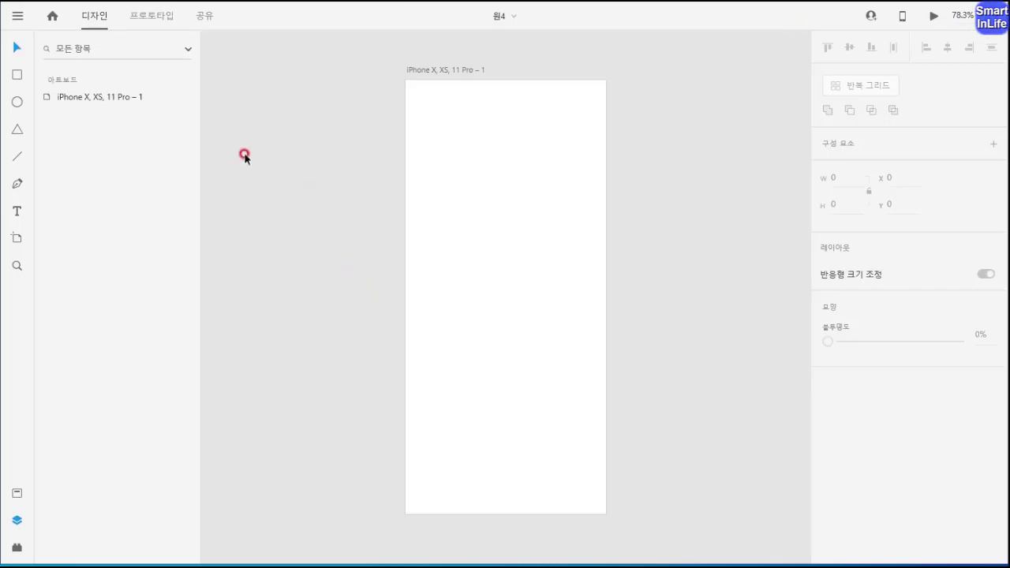
Draw a circle about 239 px wide in the upper part of the artboard and lock its aspect ratio
click(17, 103)
drag(444, 151, 570, 275)
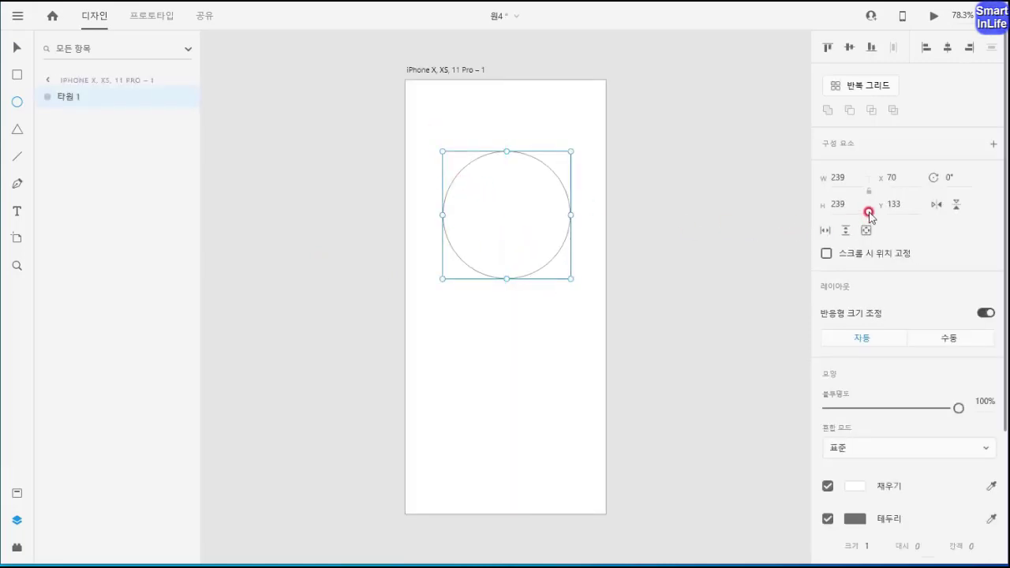
drag(876, 199, 871, 195)
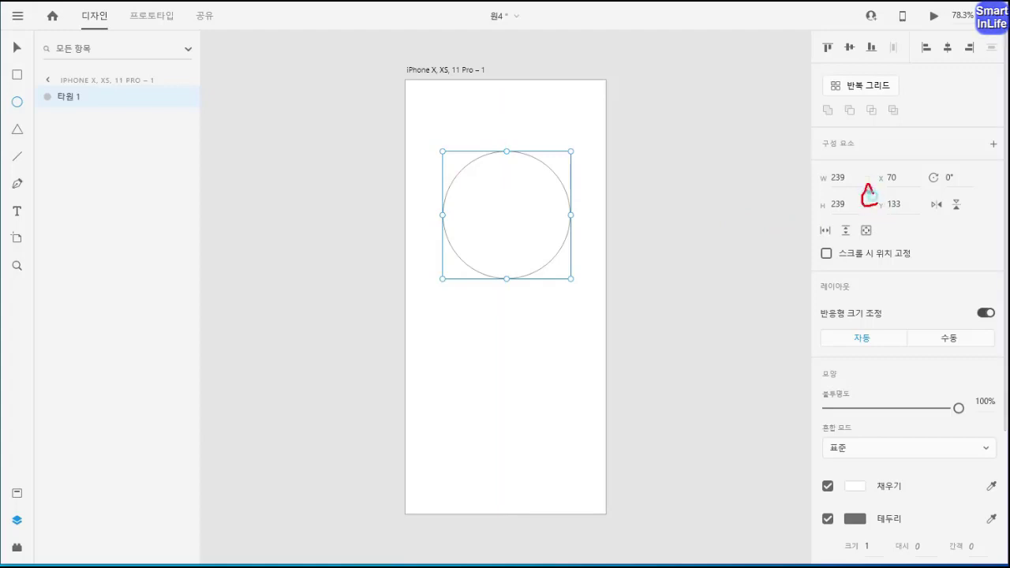
click(869, 204)
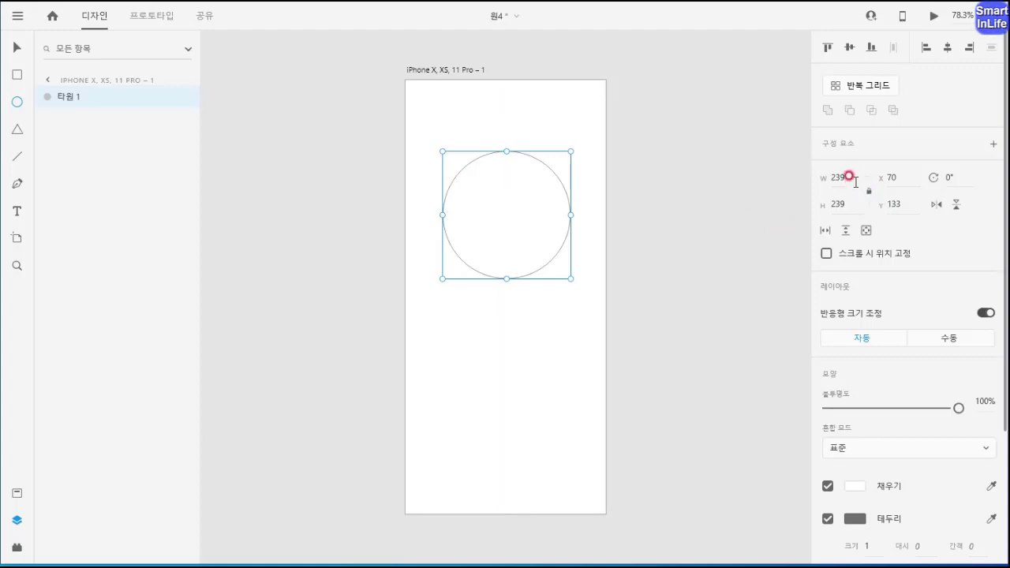
Set the circle's width to 300 and centre it horizontally on the artboard
click(828, 188)
text(30)
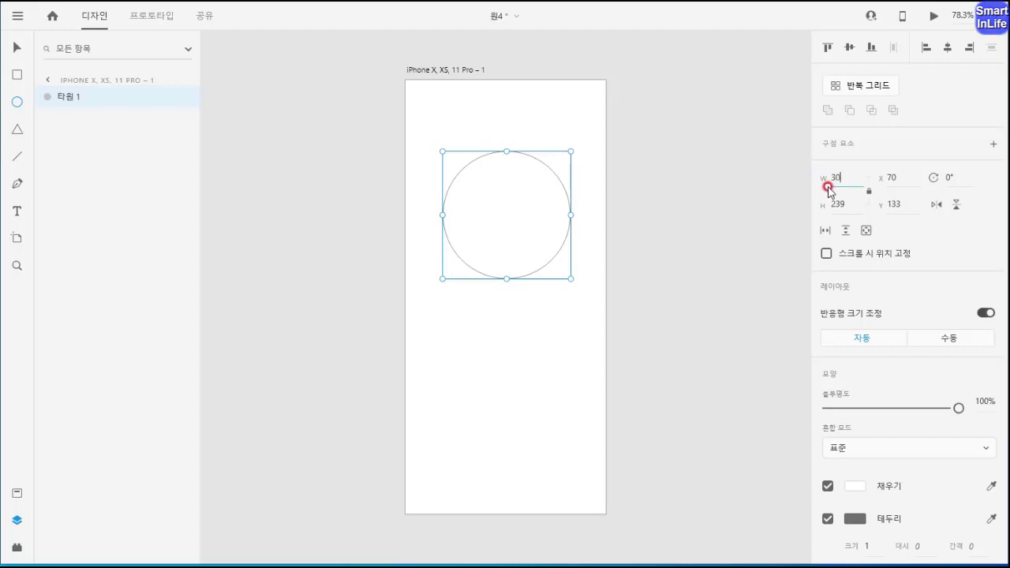
text(0)
key(Return)
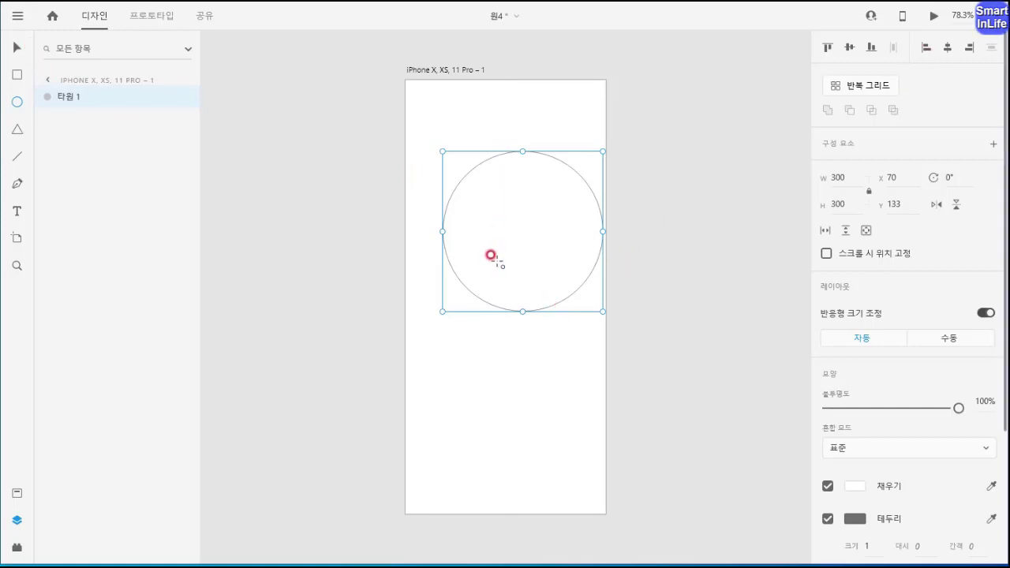
click(948, 48)
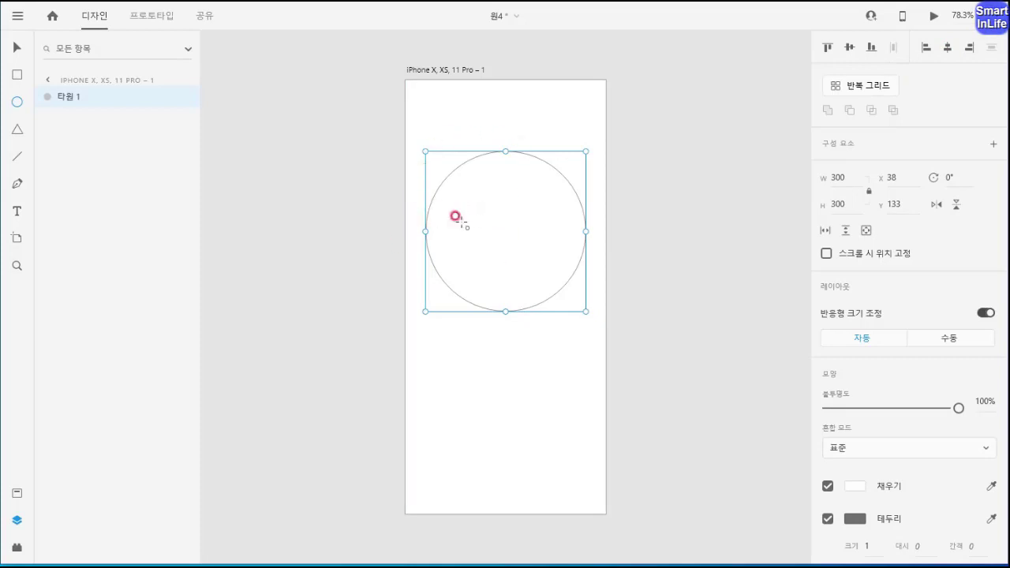
Fill the circle with the grey colour #A59A9A
click(16, 48)
click(854, 485)
click(655, 410)
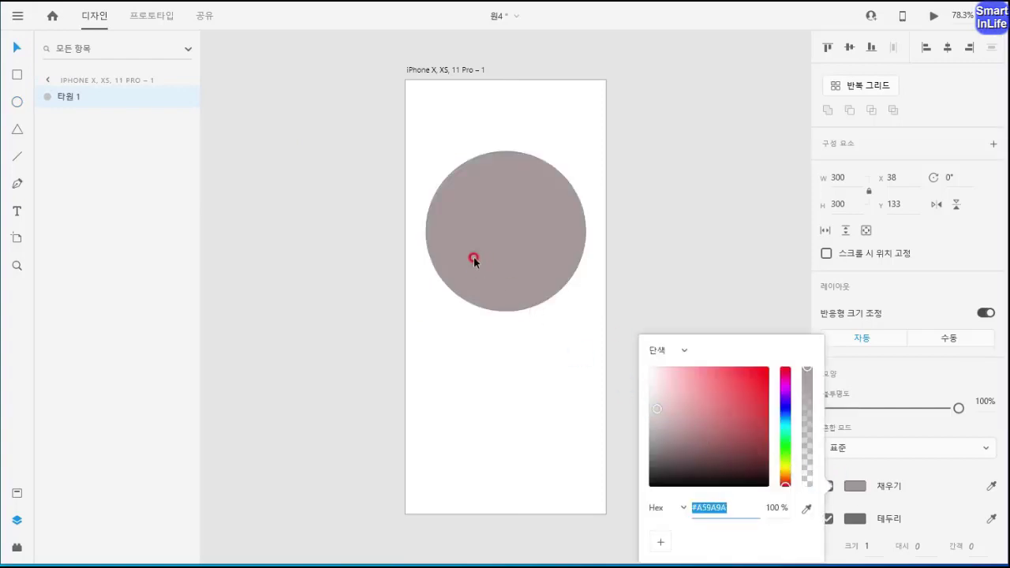
click(852, 486)
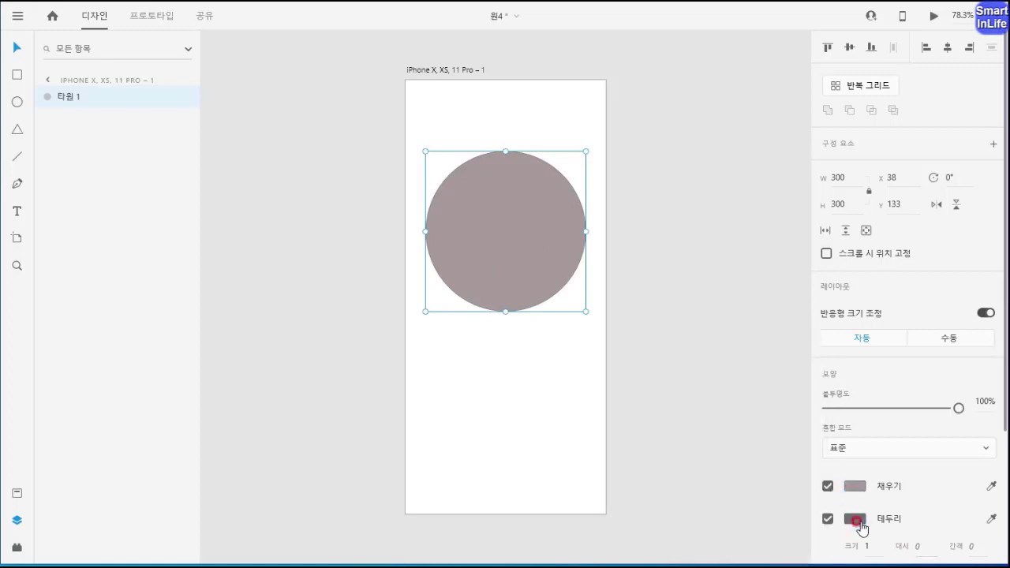
Turn off the grey circle's border and move the circle up to Y 106
click(824, 521)
mouse_move(516, 258)
mouse_down()
mouse_move(517, 235)
mouse_move(515, 249)
mouse_move(526, 247)
mouse_up()
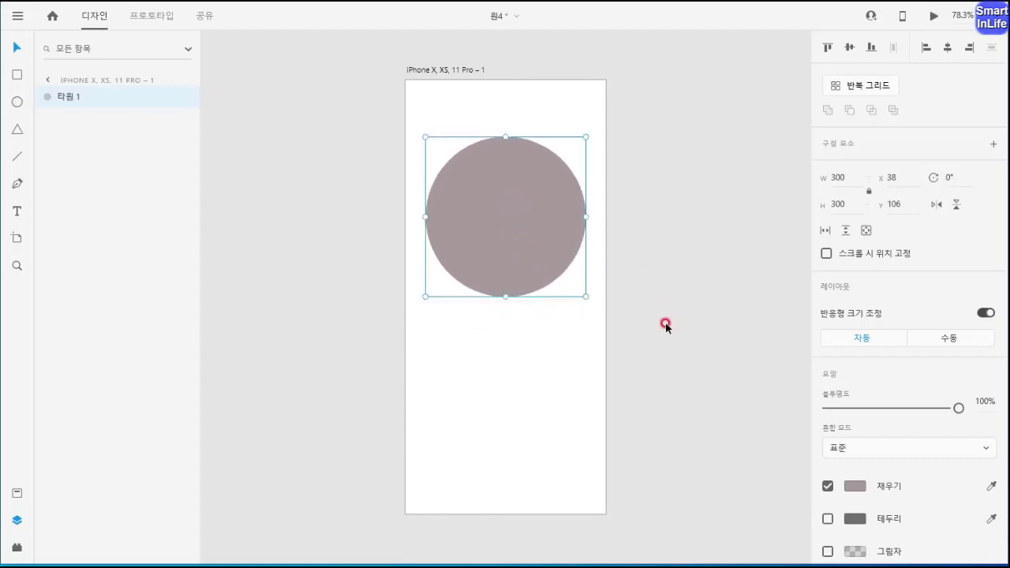
click(527, 208)
Duplicate the grey circle and set the copy's width to 200 with proportions locked
click(505, 229)
key(ctrl+d)
click(839, 176)
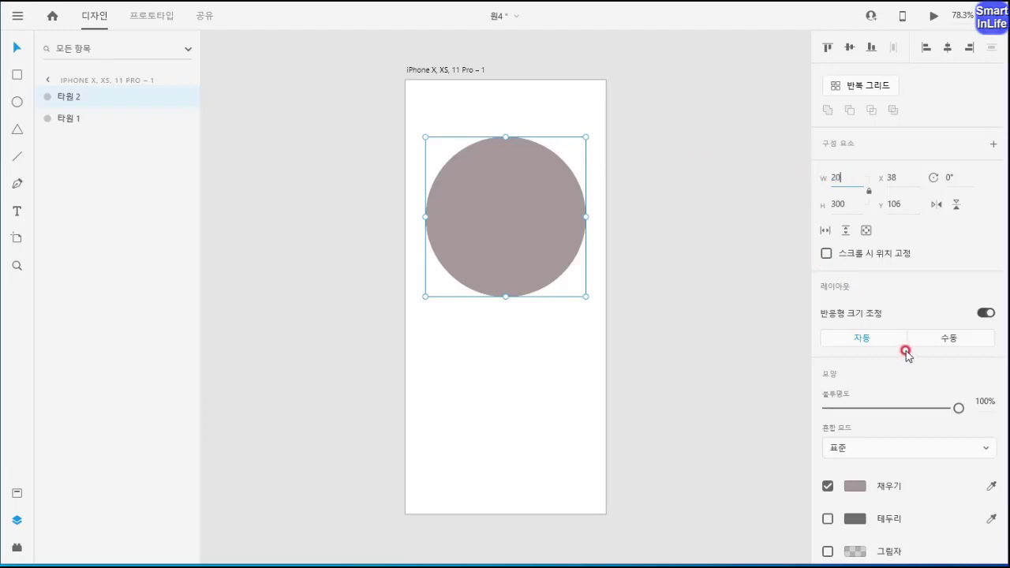
text(200)
key(Return)
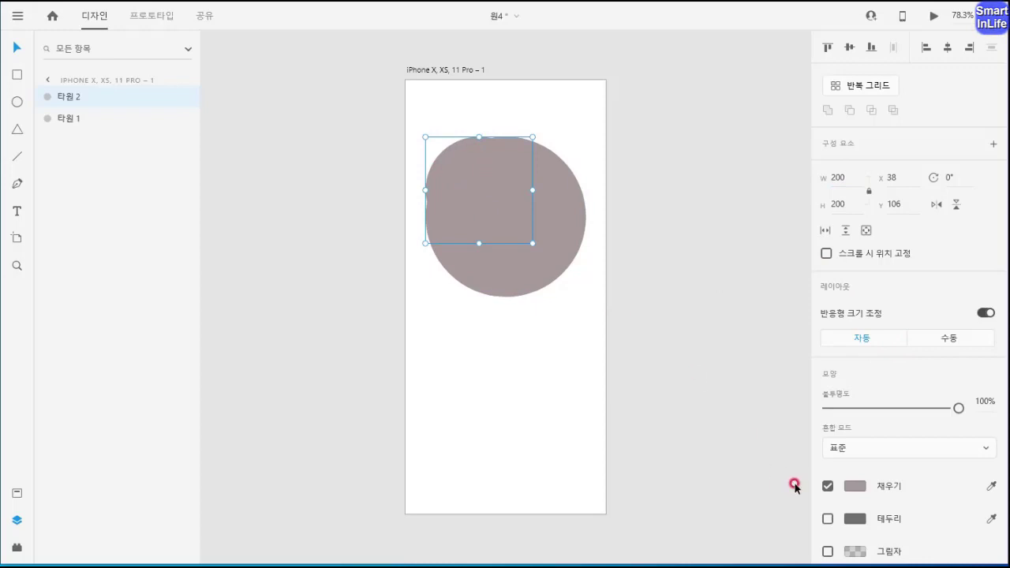
Fill the smaller circle with a dark red colour
click(855, 486)
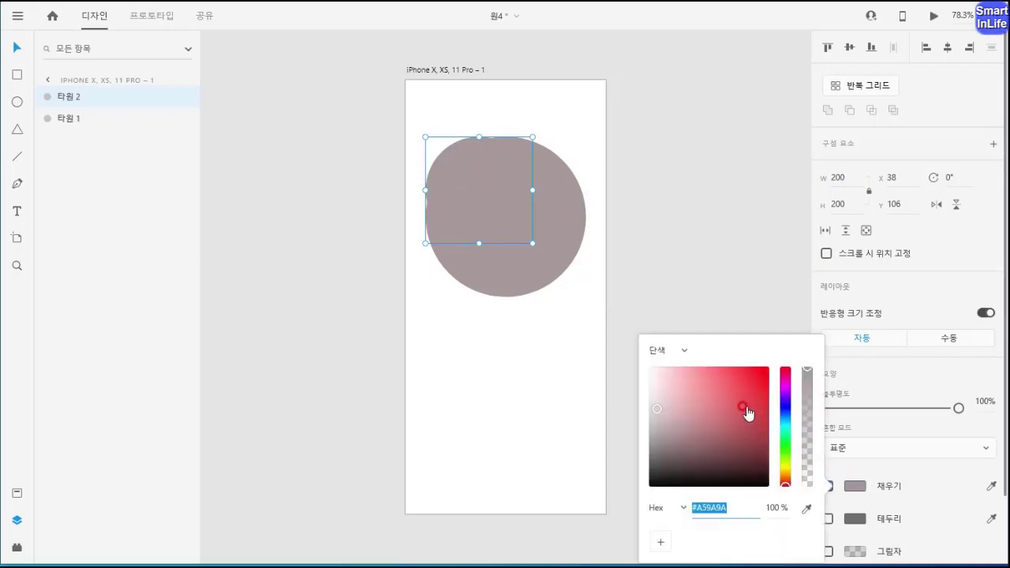
click(749, 412)
click(517, 259)
Align the centres of both circles vertically and horizontally, and subtract the red circle from the grey one to form a ring
drag(554, 311, 478, 191)
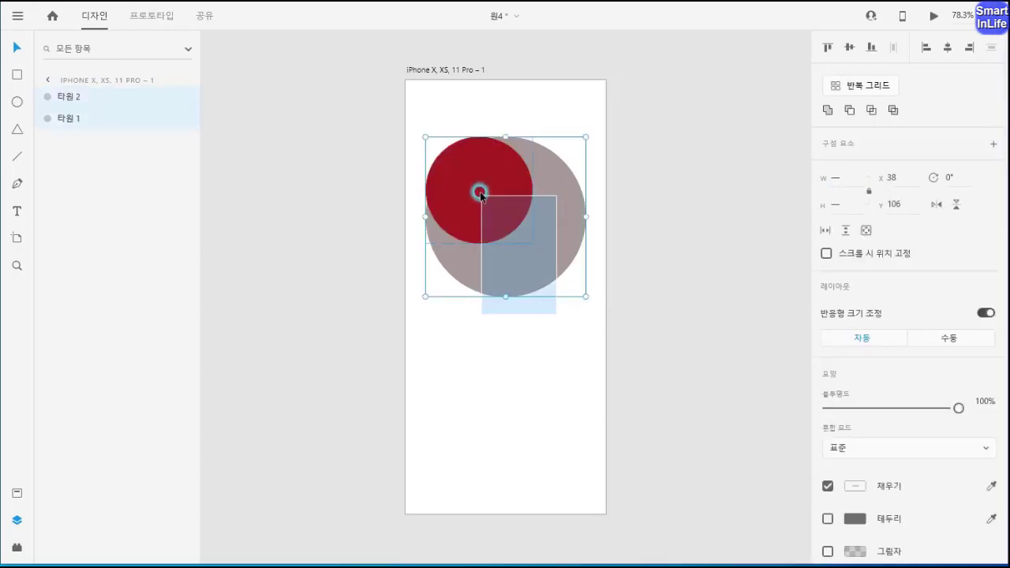
click(849, 48)
click(947, 47)
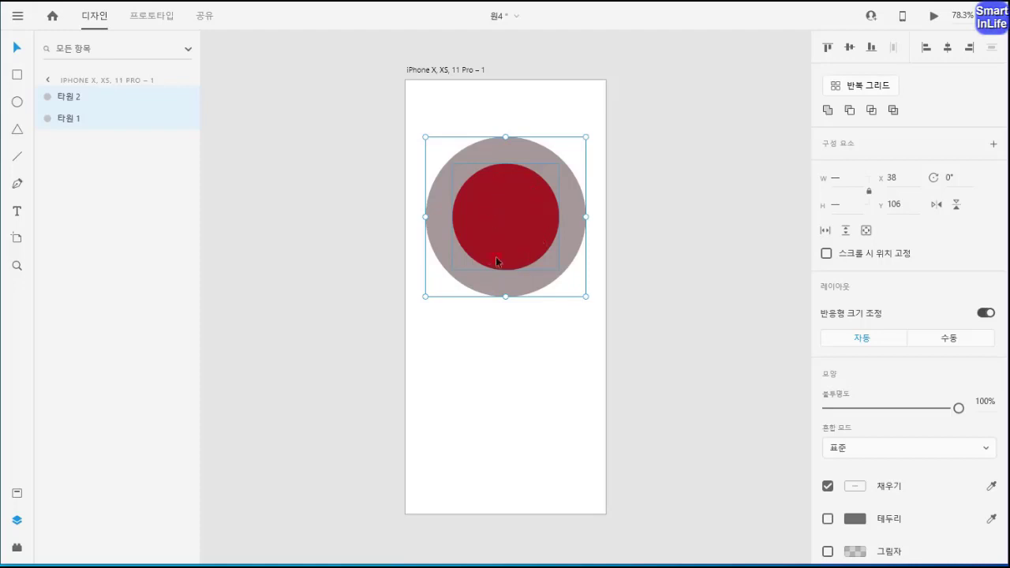
click(849, 108)
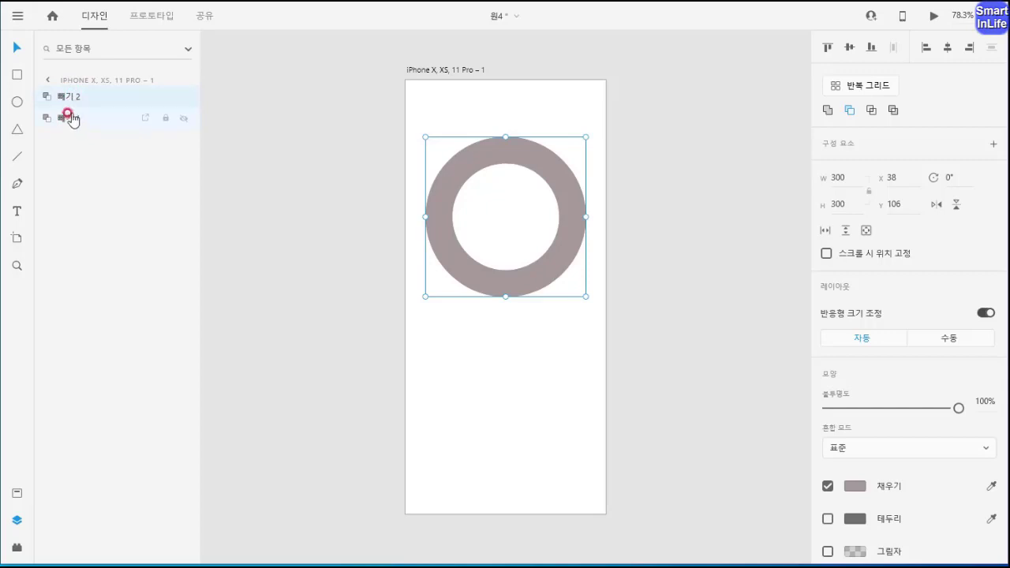
Rename the lower of the two ring layers as 회색
right_click(69, 120)
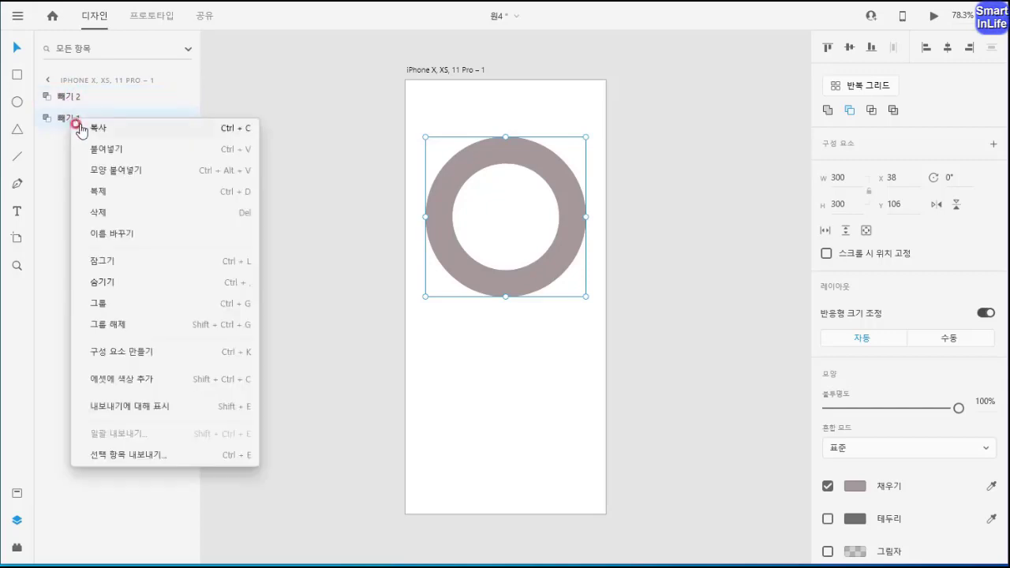
click(111, 234)
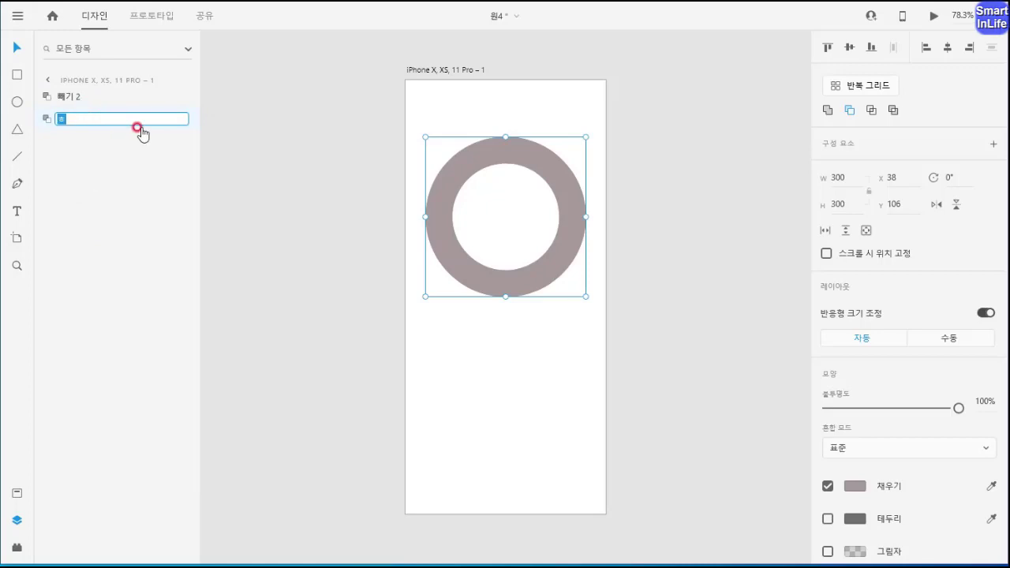
text(회색)
key(Return)
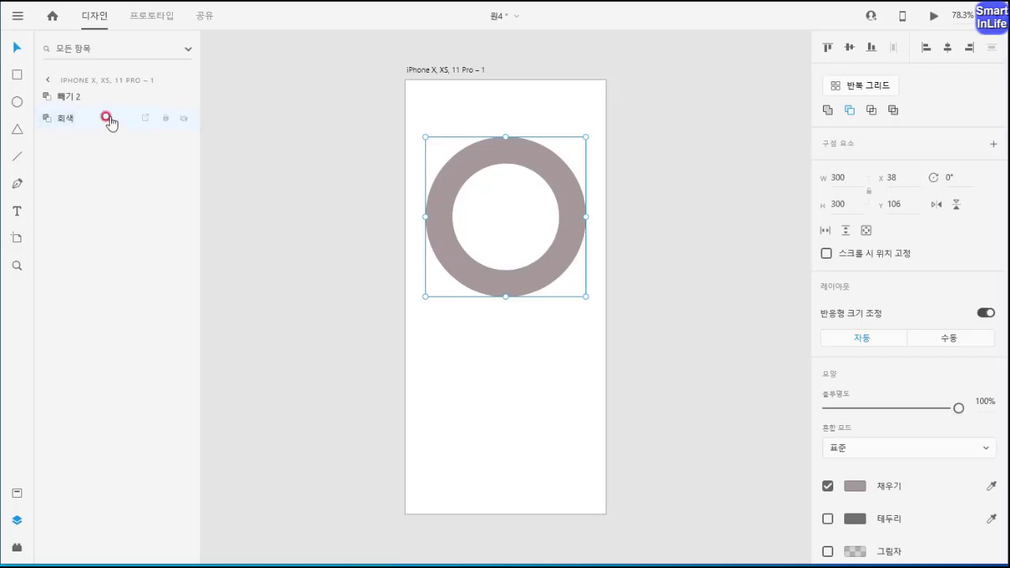
Rename the upper ring layer as 빨강
click(73, 97)
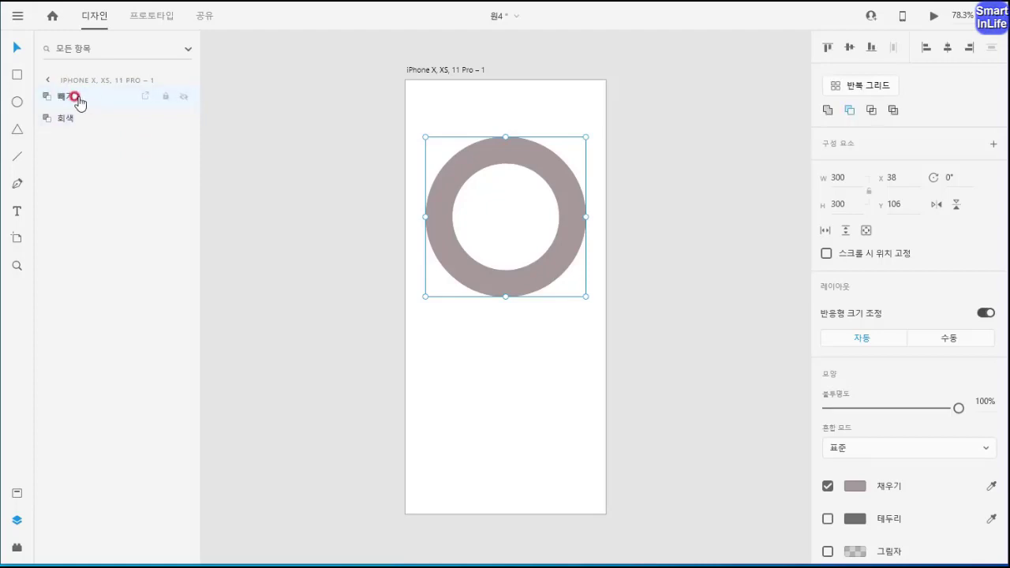
right_click(77, 99)
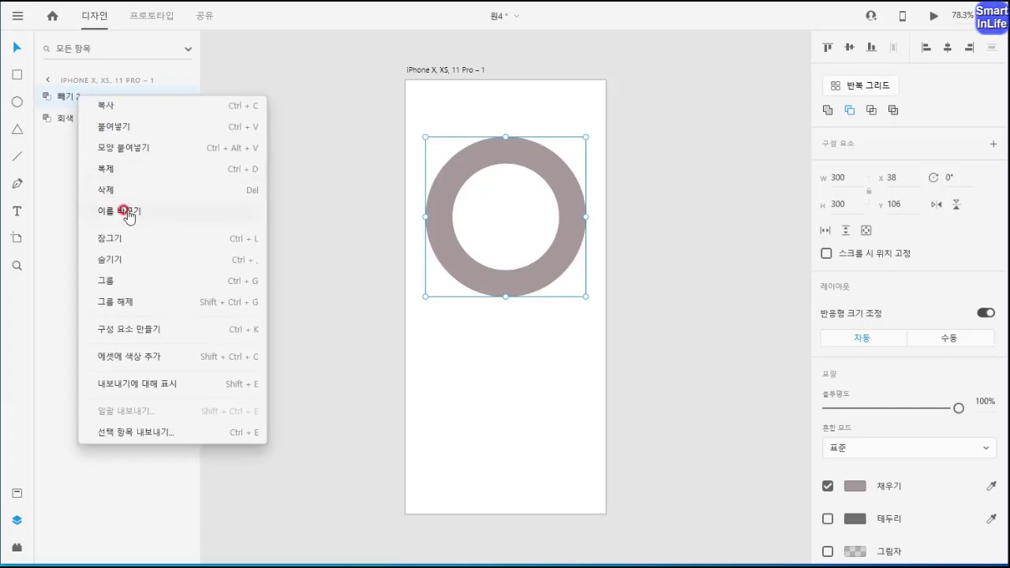
click(128, 213)
text(빨강)
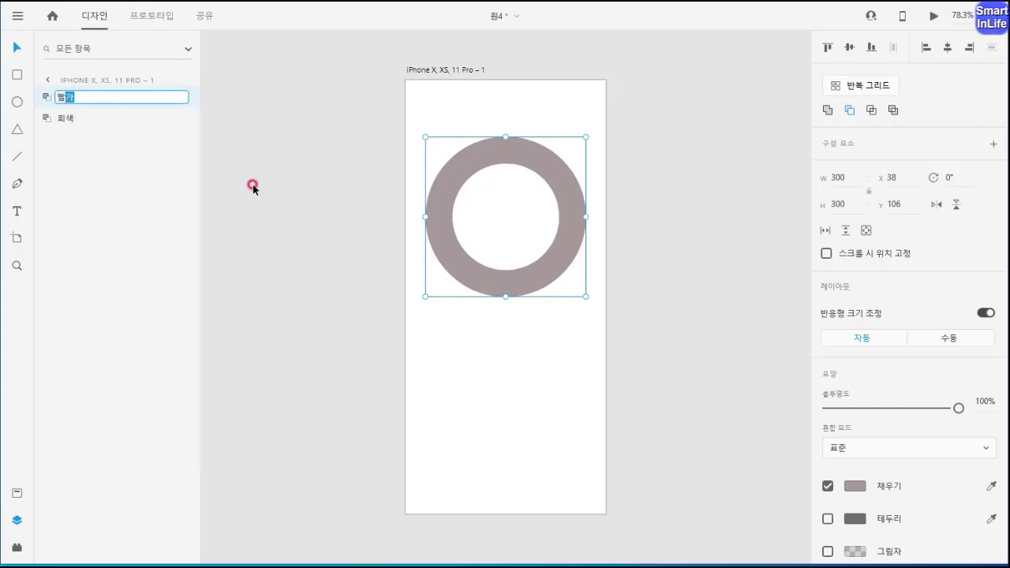
key(Return)
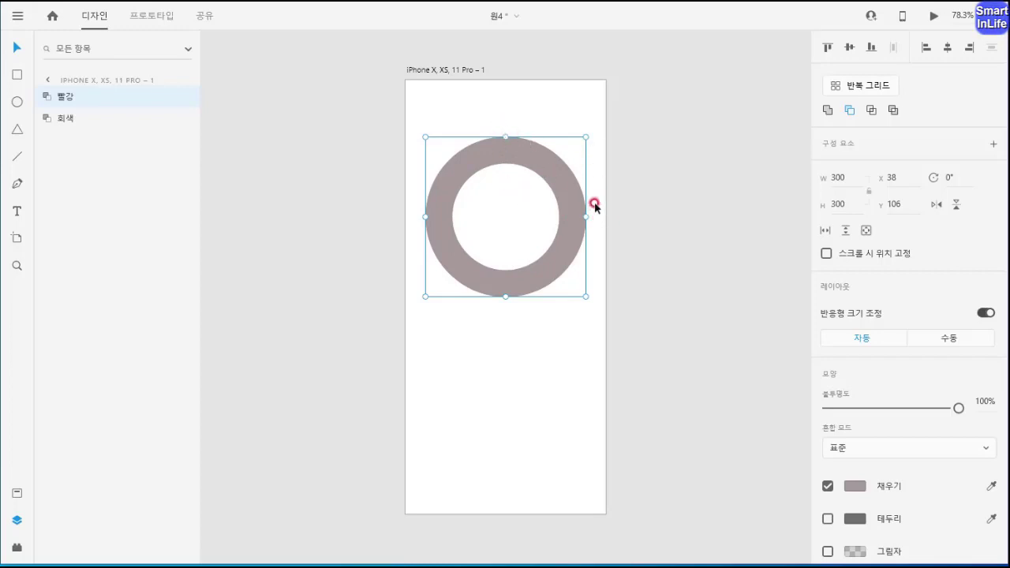
Draw a rectangle about 210 × 372 over the ring's left half and subtract it from the 빨강 ring
click(14, 77)
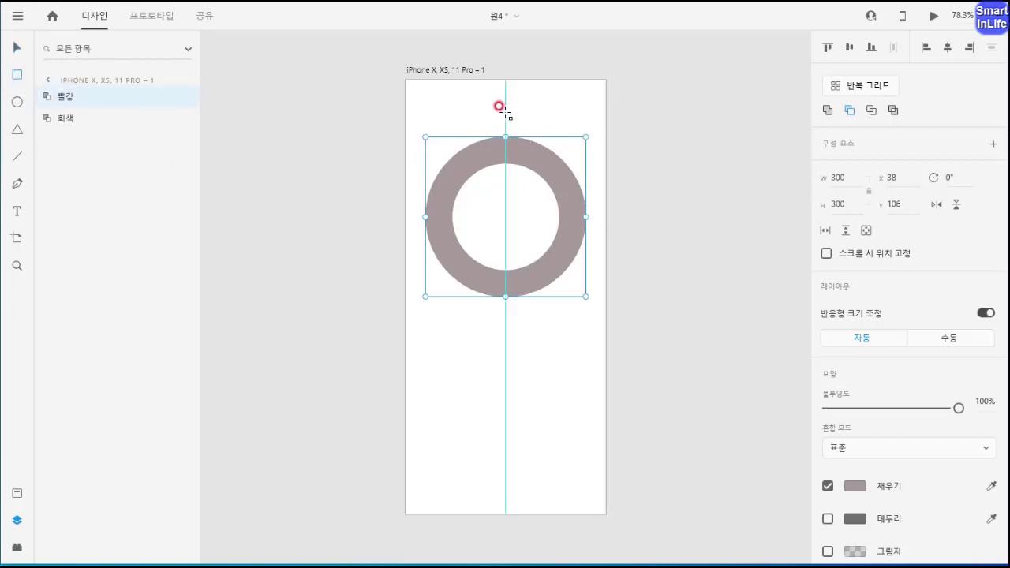
drag(505, 112, 394, 310)
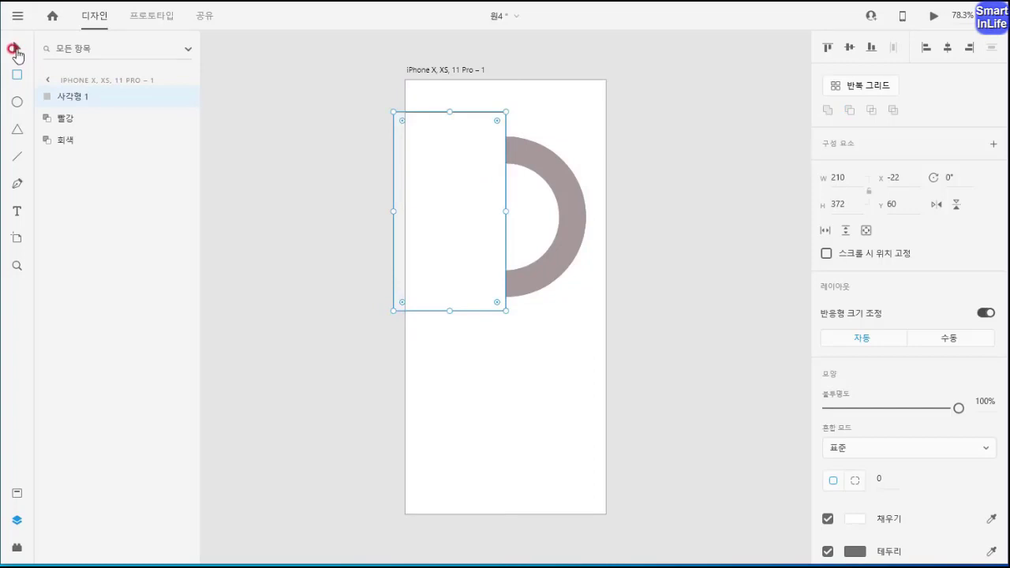
click(16, 50)
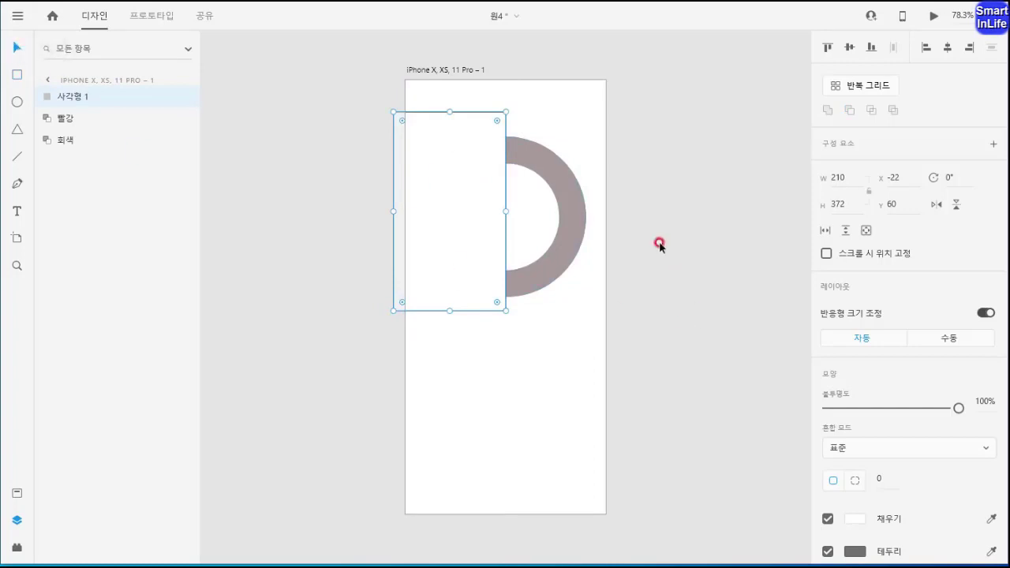
shift+click(574, 220)
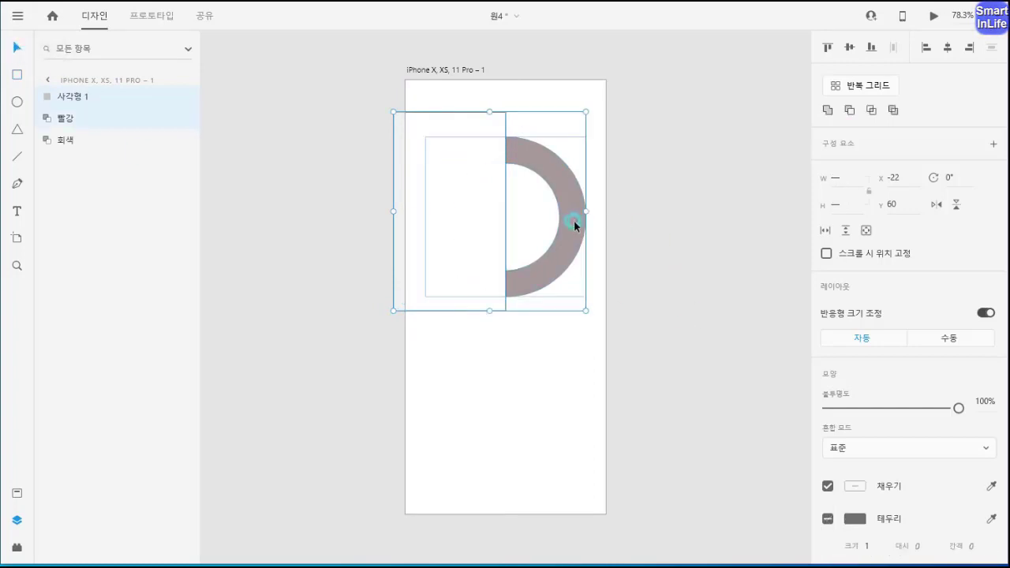
click(849, 109)
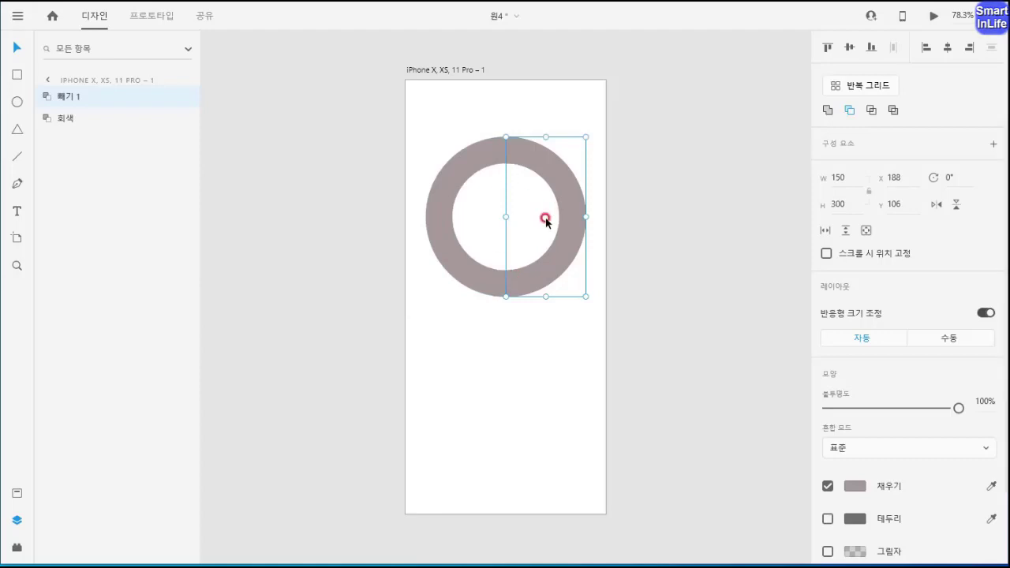
Draw a rectangle about 305 × 207 over the half ring's lower part and subtract it to leave the upper-right quarter
click(17, 74)
drag(495, 216, 657, 326)
key(v)
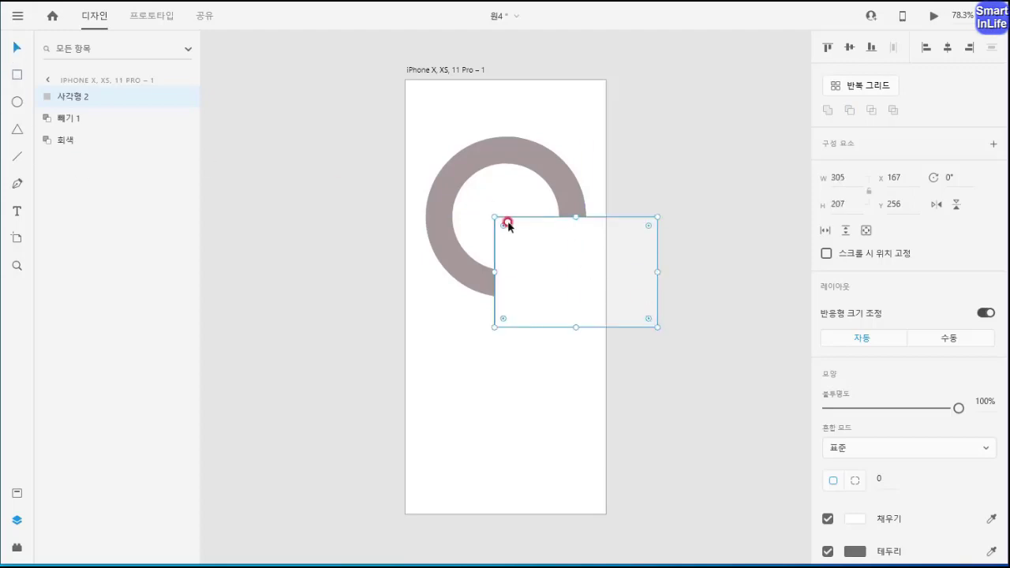
shift+click(556, 181)
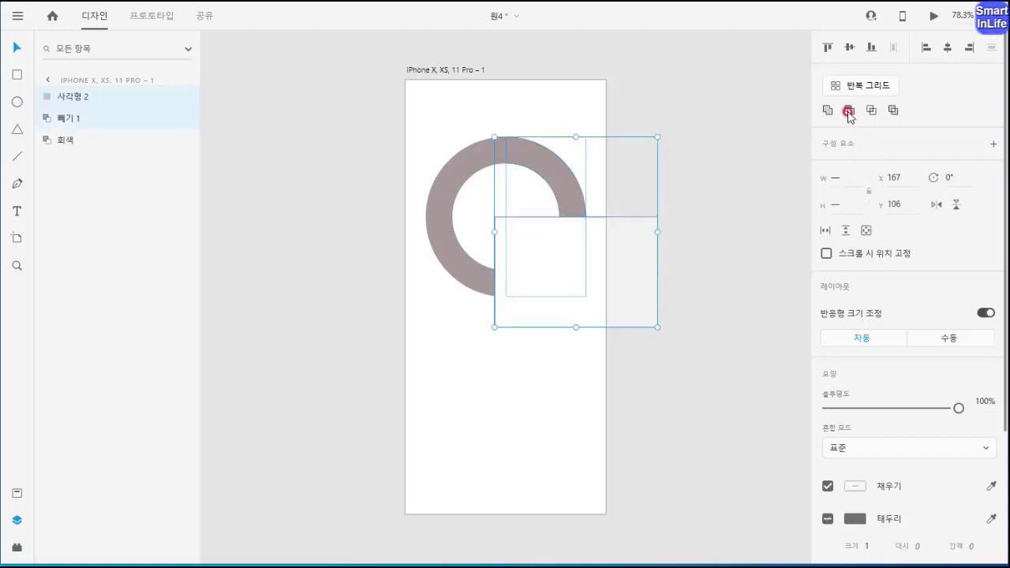
click(849, 111)
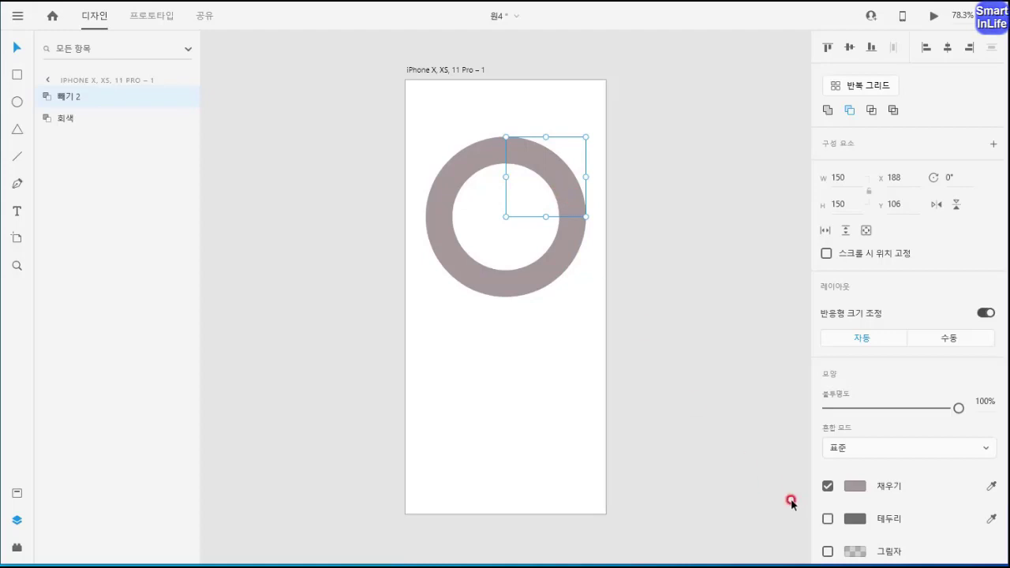
Fill the quarter-ring segment with the blue colour #4218EF
click(844, 486)
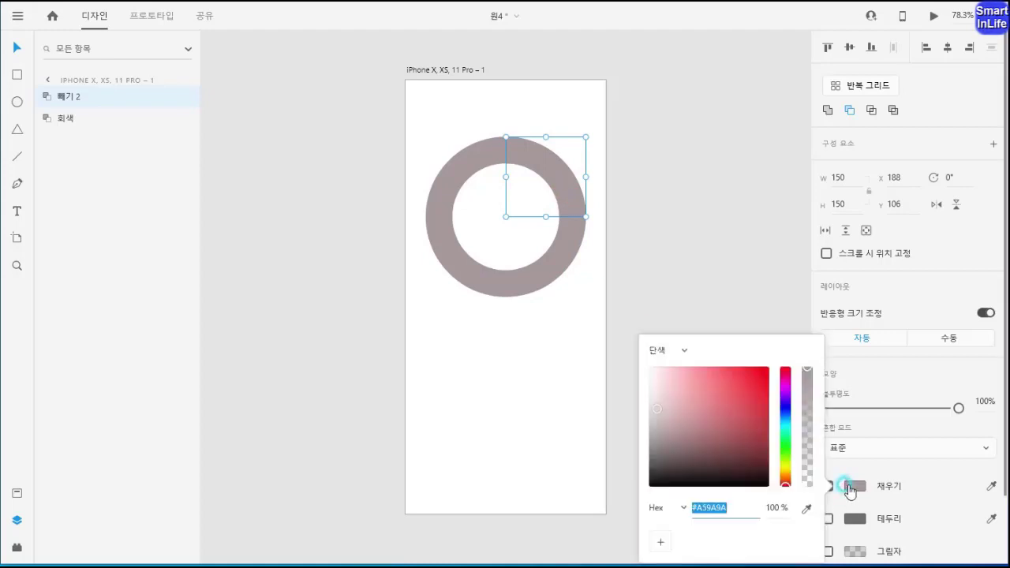
drag(776, 397, 786, 402)
click(757, 373)
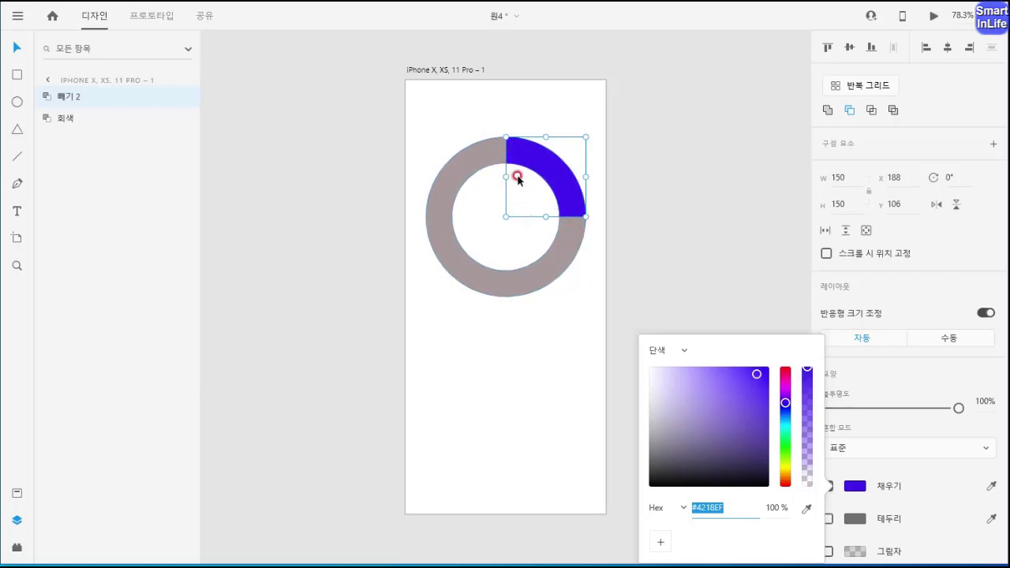
click(850, 486)
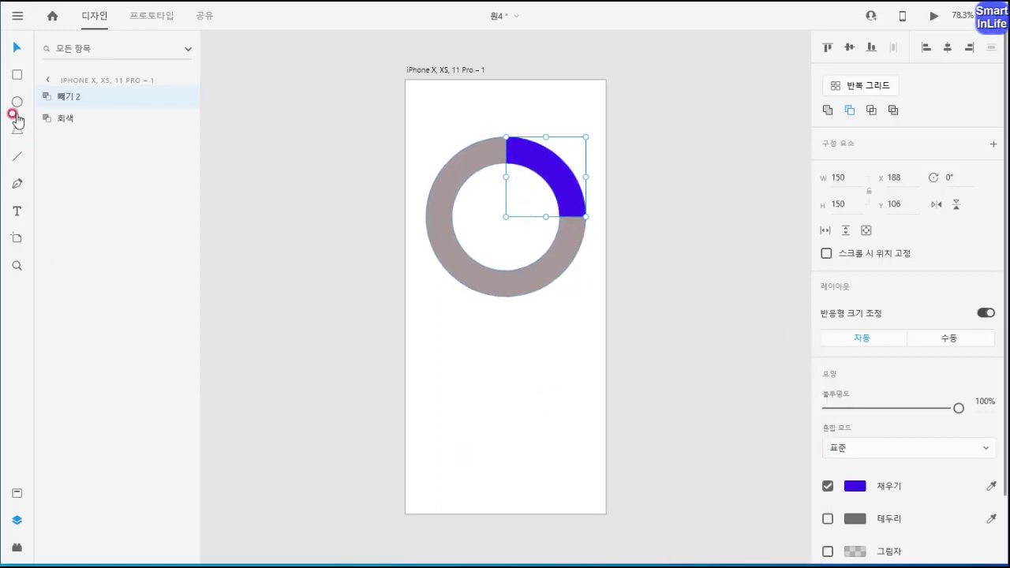
Draw a circle about 50 px wide across the ring band at the blue segment's upper end
click(16, 114)
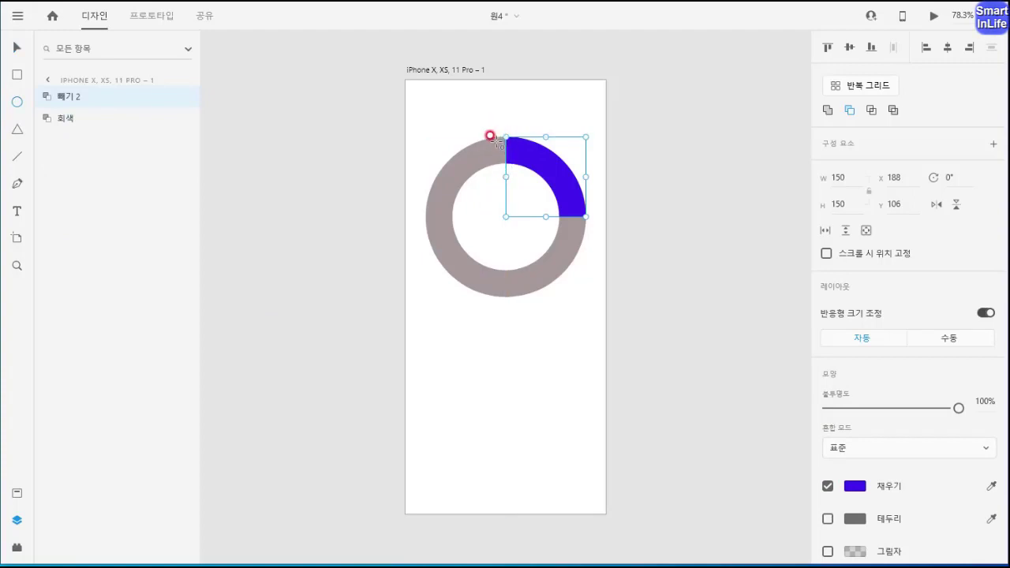
drag(489, 138, 517, 167)
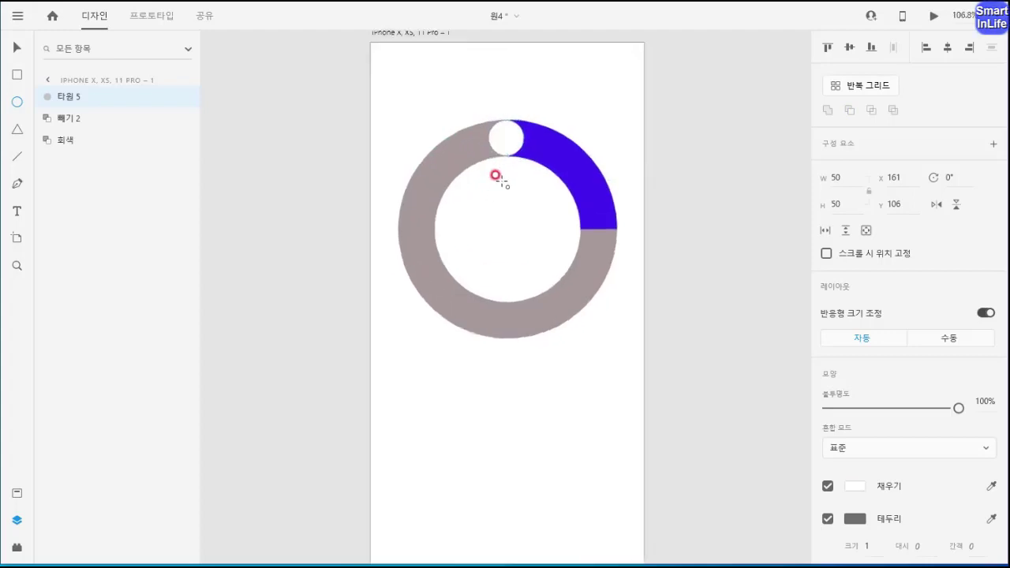
Move the small circle to X 163 so it is centred on the blue segment's upper end
scroll(499, 178, up, 5)
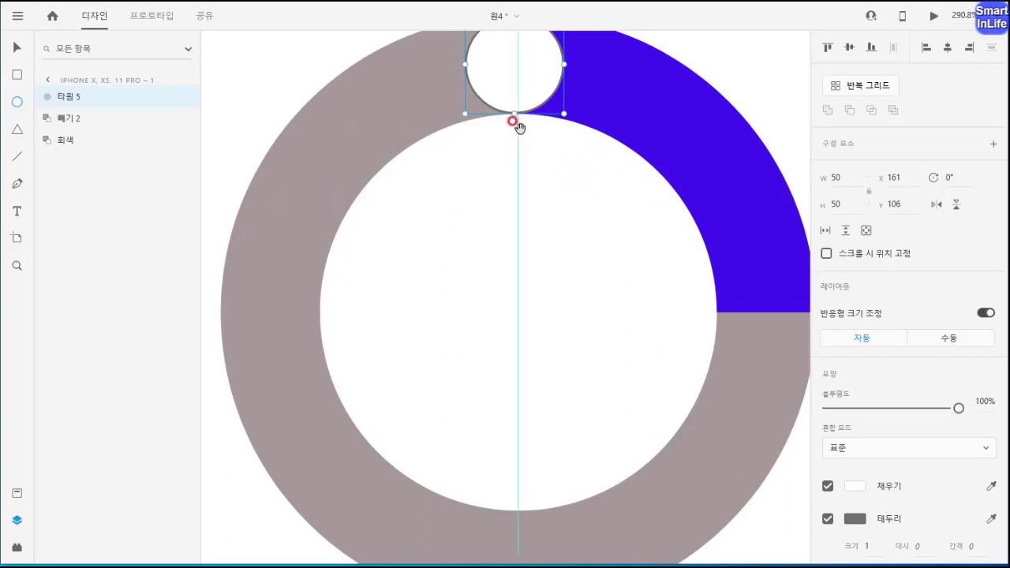
drag(519, 128, 511, 203)
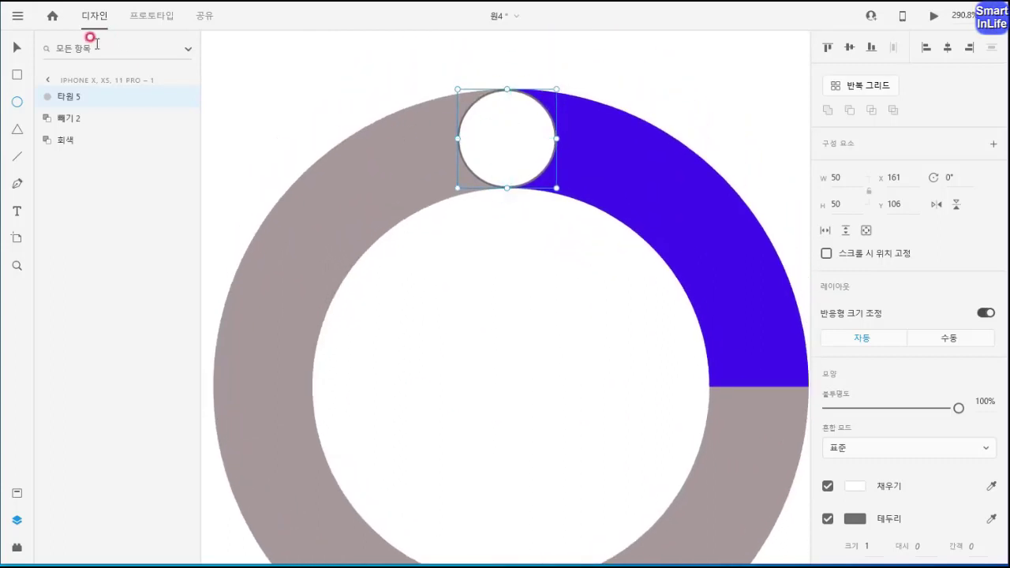
click(17, 48)
drag(507, 137, 511, 190)
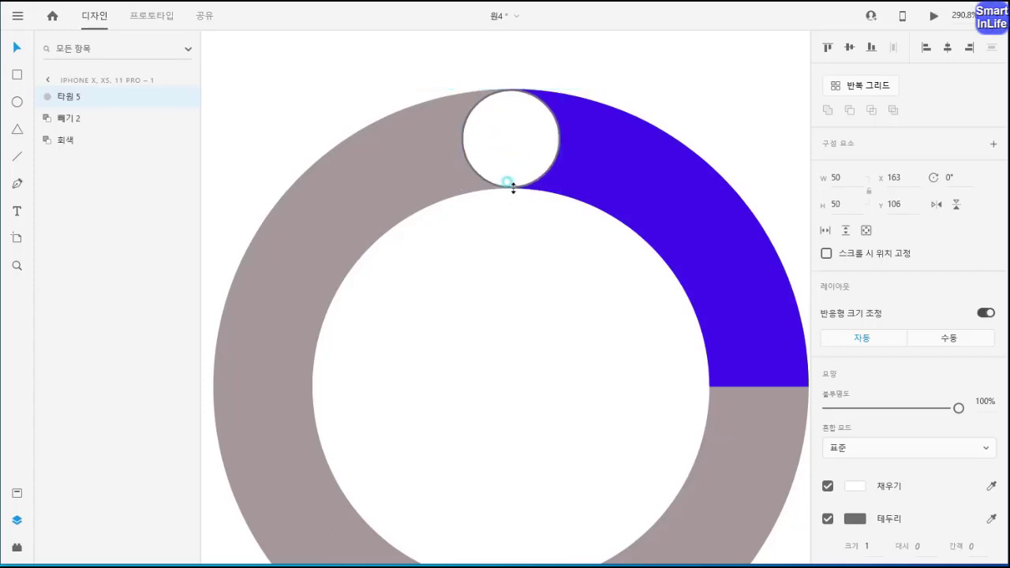
click(533, 157)
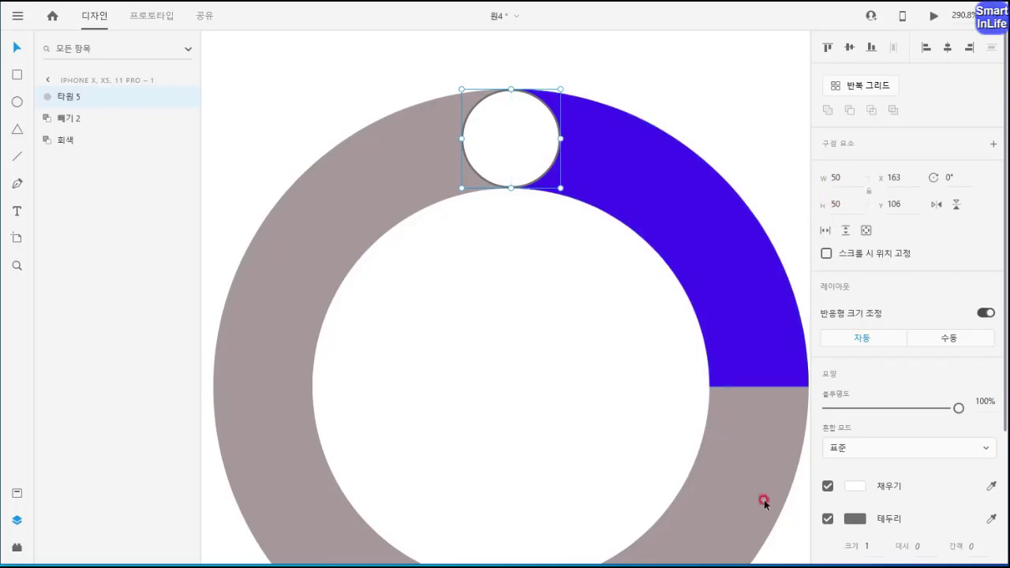
Remove the small circle's border and fill it with the blue sampled from the quarter segment
click(827, 519)
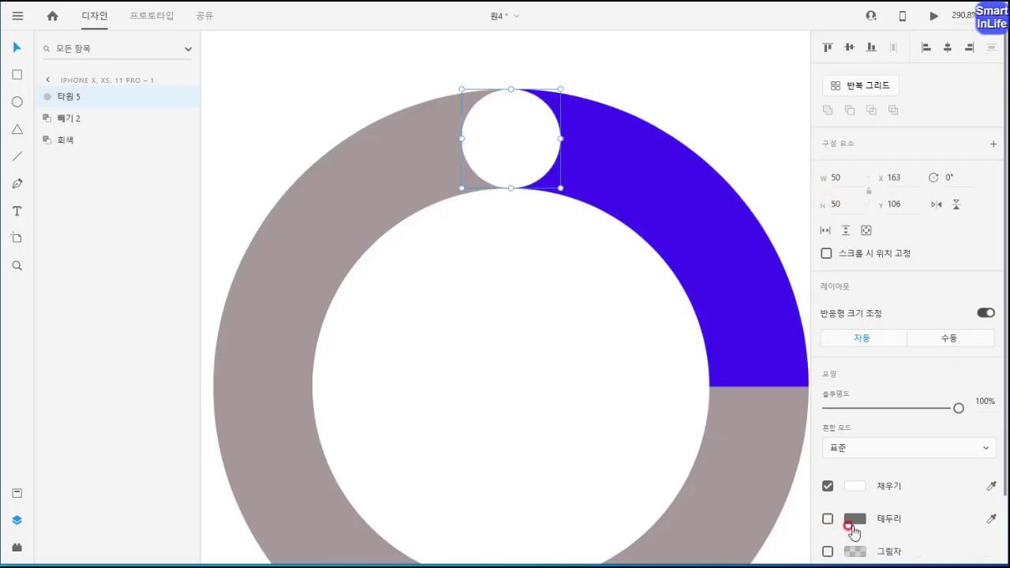
click(991, 486)
click(679, 266)
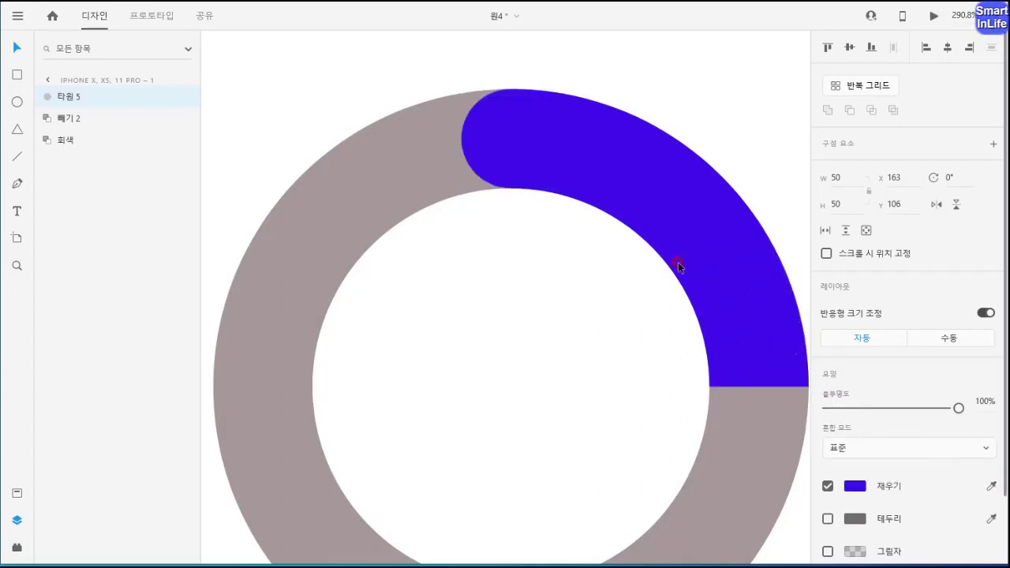
Copy the blue end circle onto the segment's lower end at X 288, Y 231
click(509, 140)
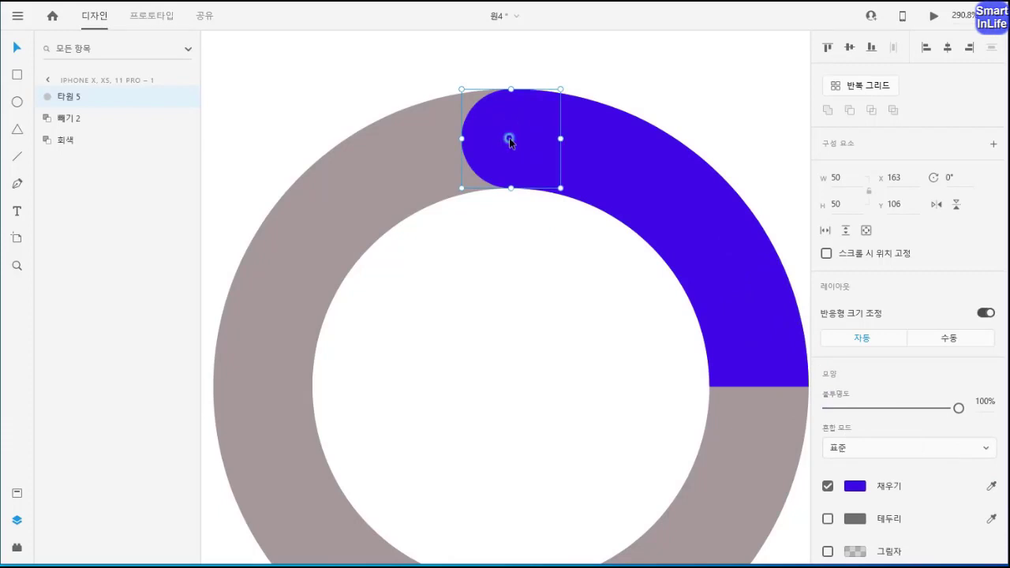
drag(510, 142, 758, 390)
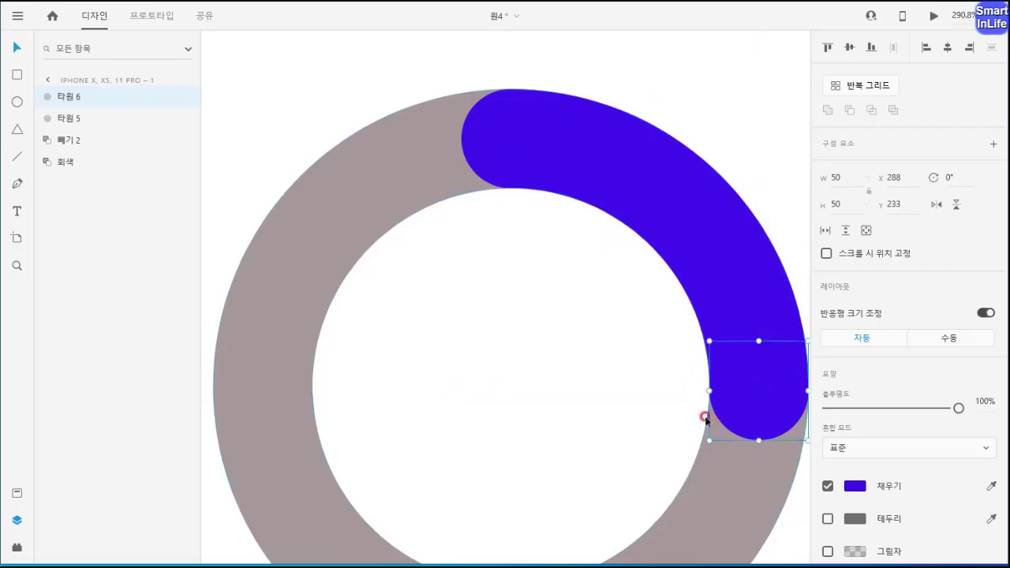
scroll(465, 332, right, 4)
click(688, 392)
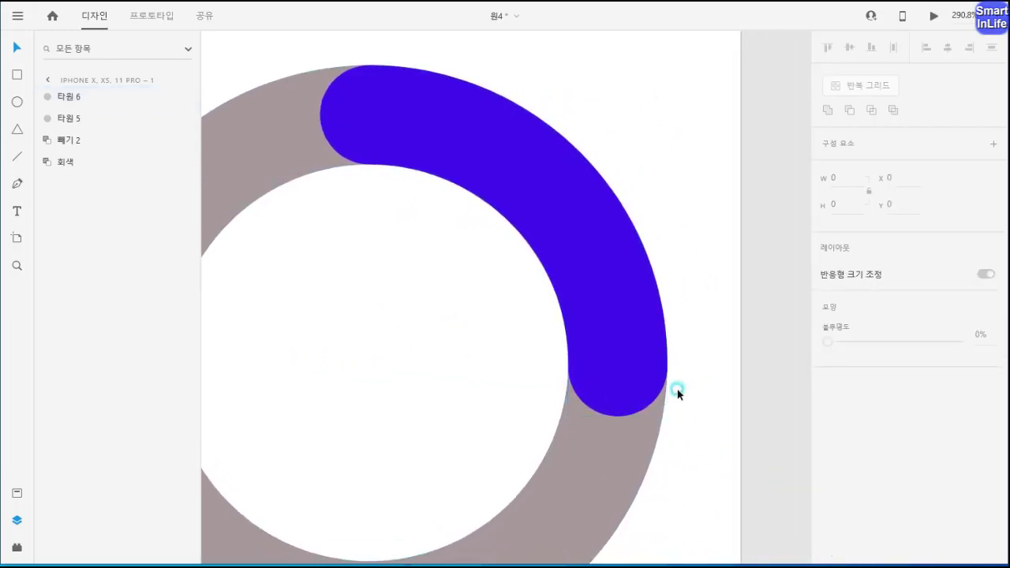
mouse_move(634, 383)
mouse_down()
mouse_move(627, 377)
mouse_move(626, 391)
mouse_move(627, 379)
mouse_up()
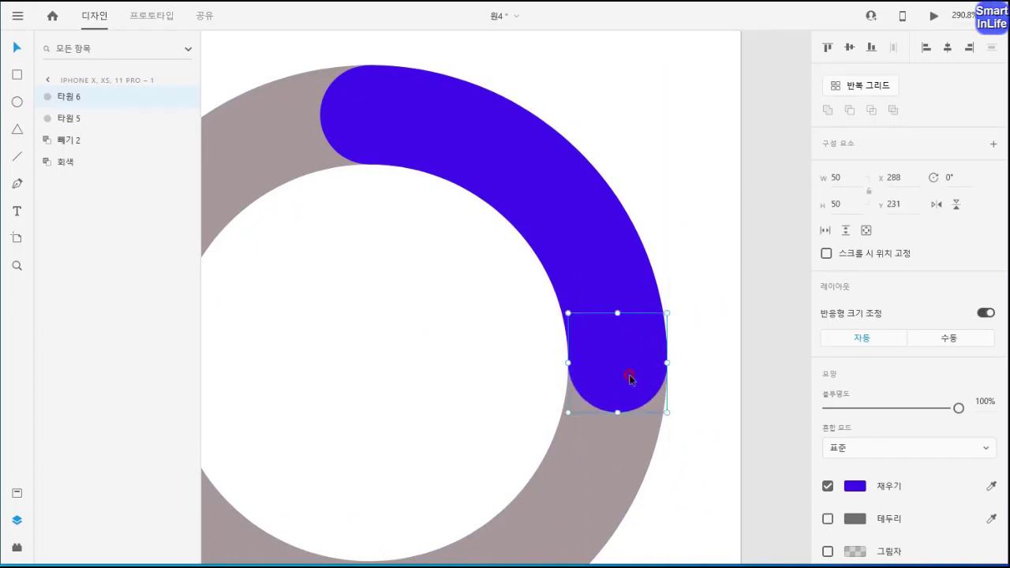
Unite the blue quarter segment and its two end circles into one shape
shift+click(579, 239)
shift+click(361, 132)
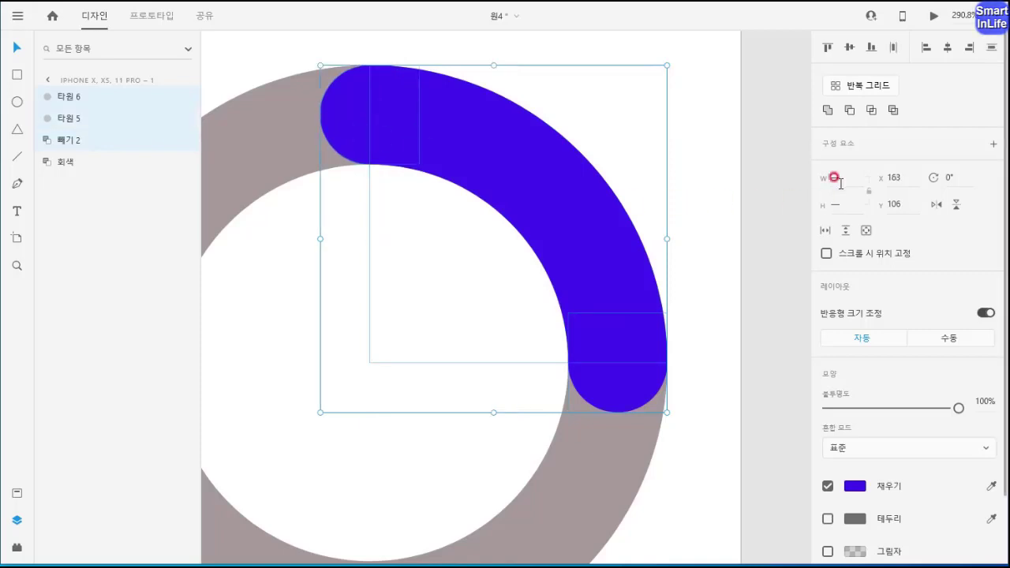
click(828, 109)
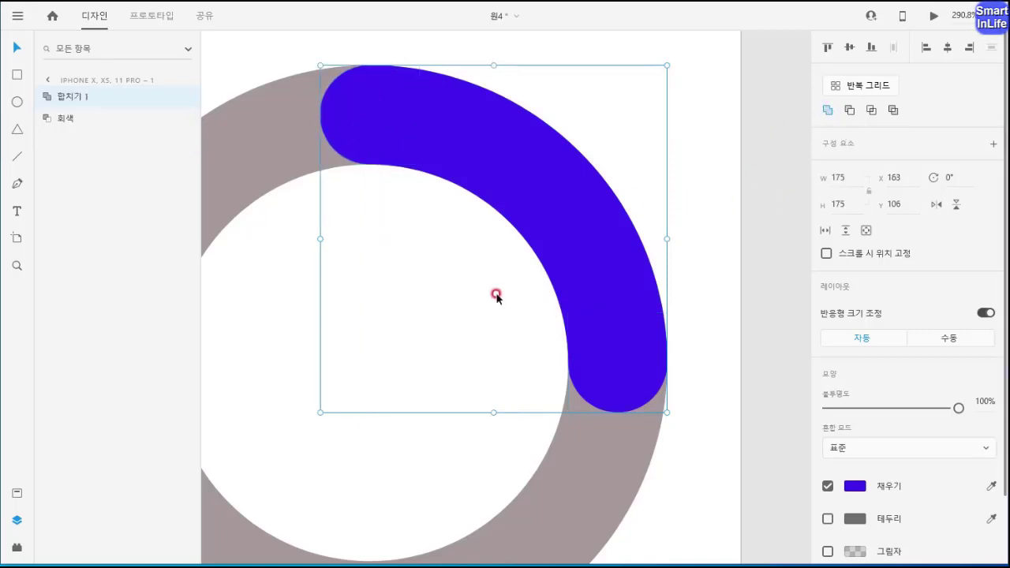
Try rotating the merged blue segment on its own, and undo the rotation
scroll(502, 345, down, 2)
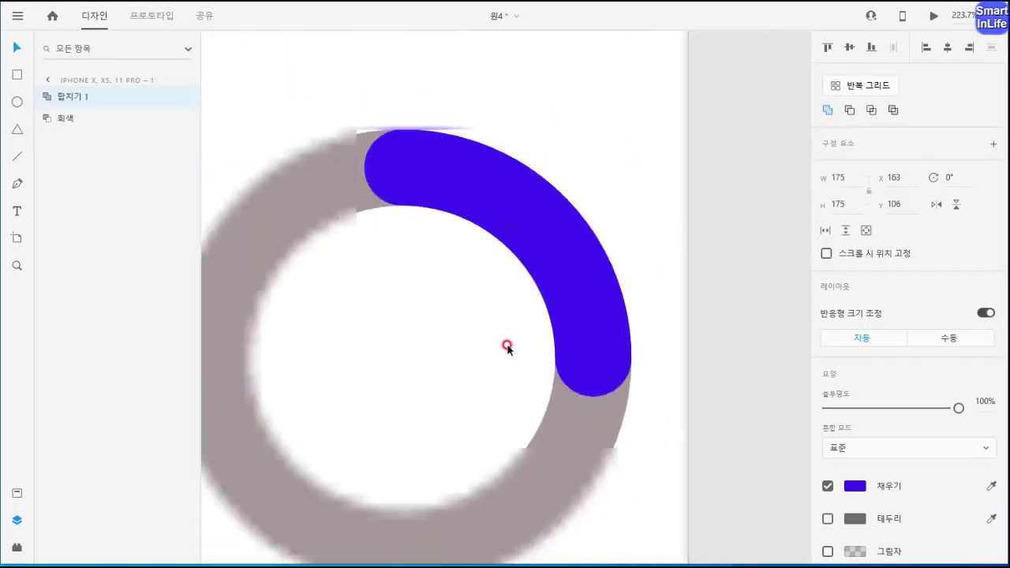
scroll(507, 347, down, 4)
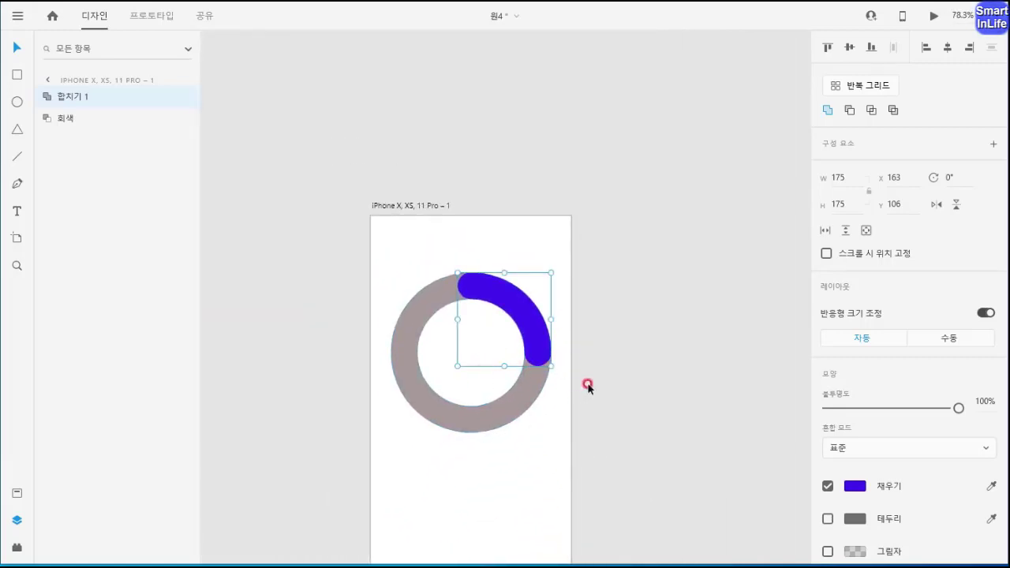
scroll(698, 471, down, 3)
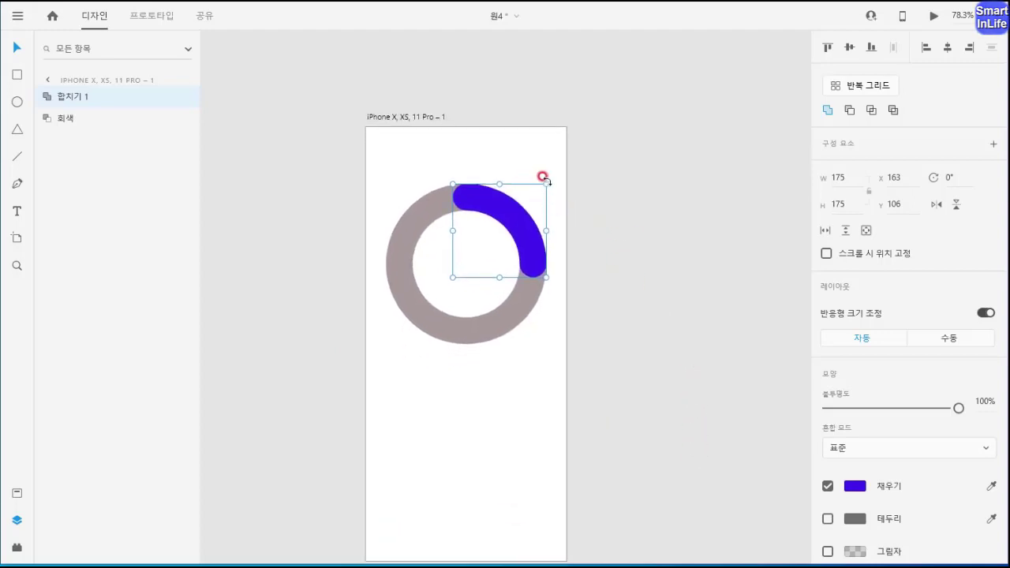
drag(547, 179, 565, 212)
key(ctrl+z)
Duplicate the grey 회색 ring and rename the copy 투명원
click(458, 334)
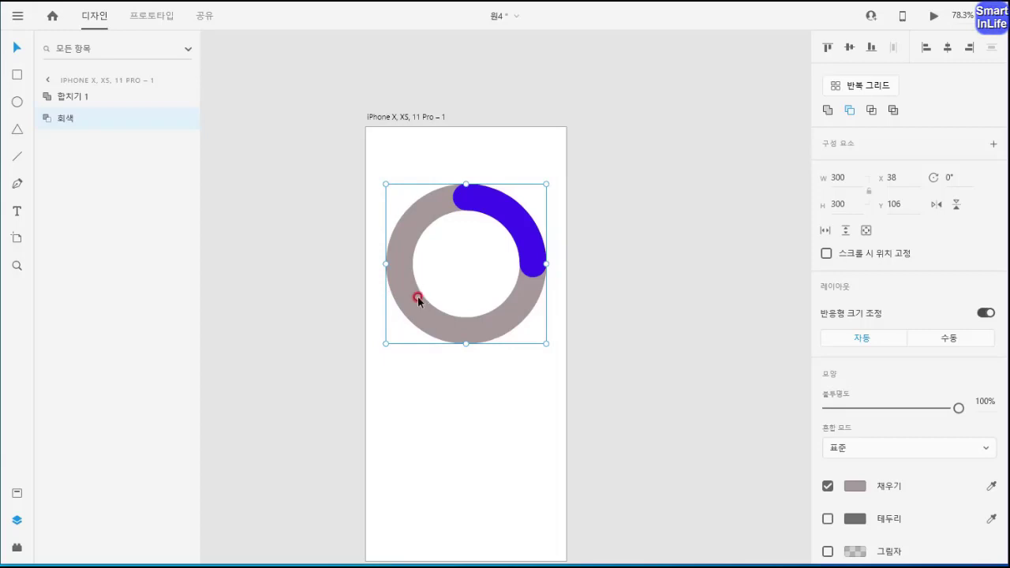
key(ctrl+d)
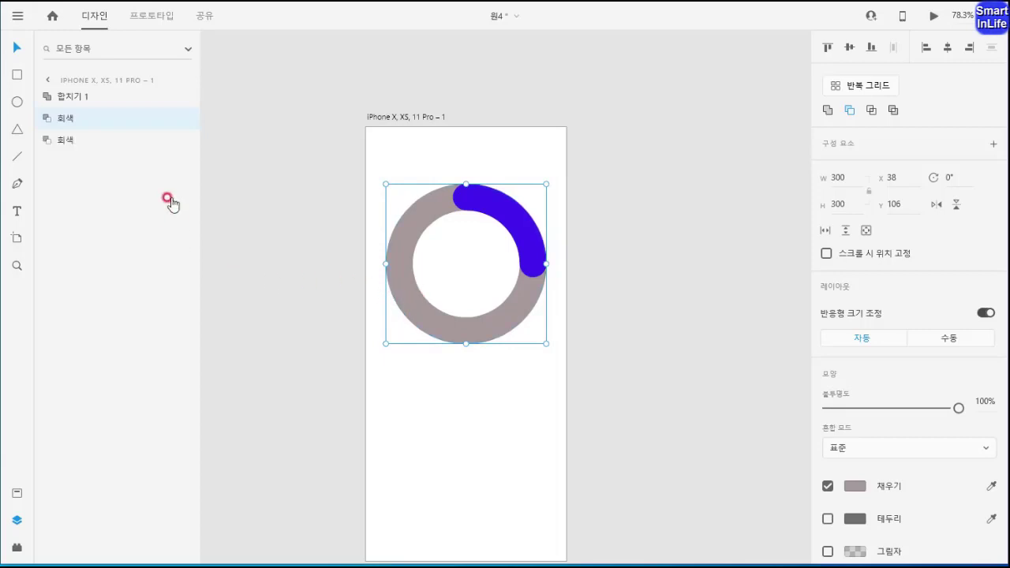
right_click(65, 127)
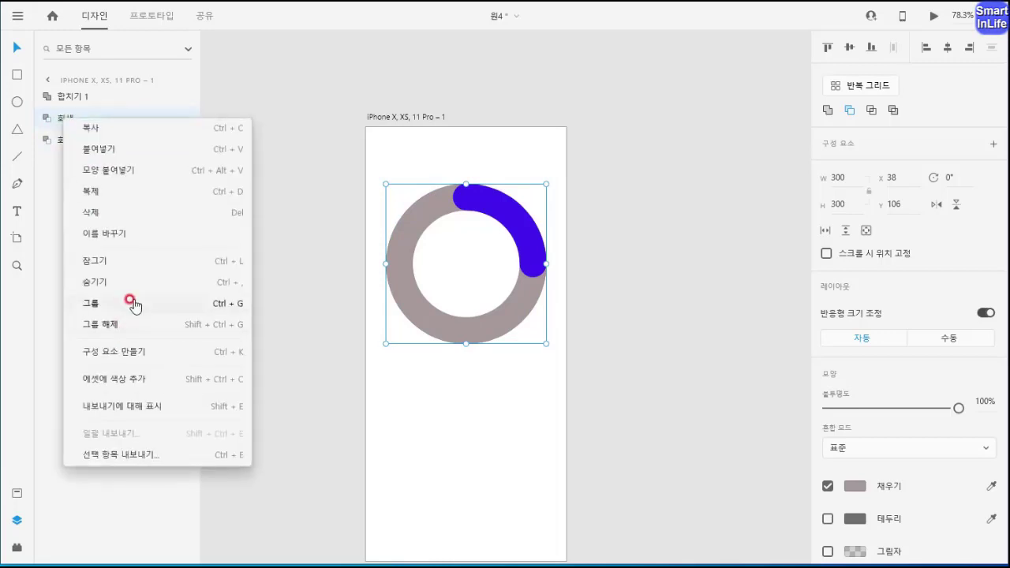
click(118, 235)
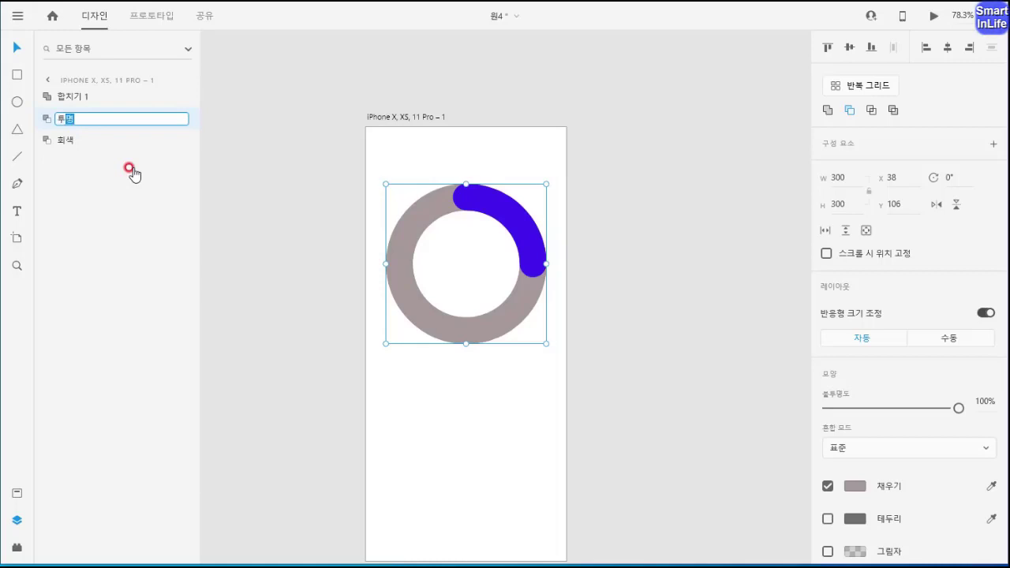
text(투명원)
key(Return)
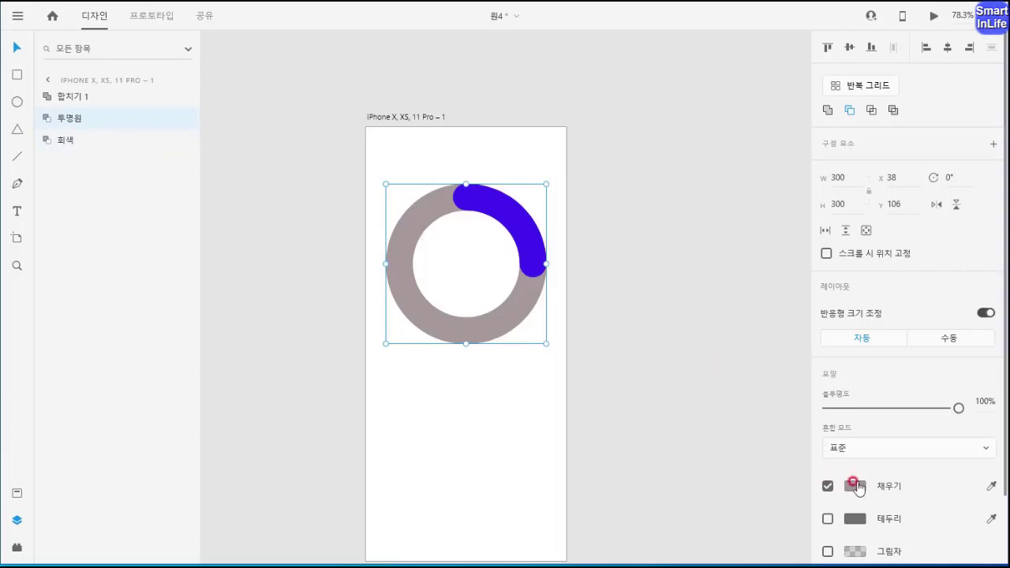
Turn off the 투명원 ring's fill and group it with the merged blue segment
click(827, 486)
right_click(71, 118)
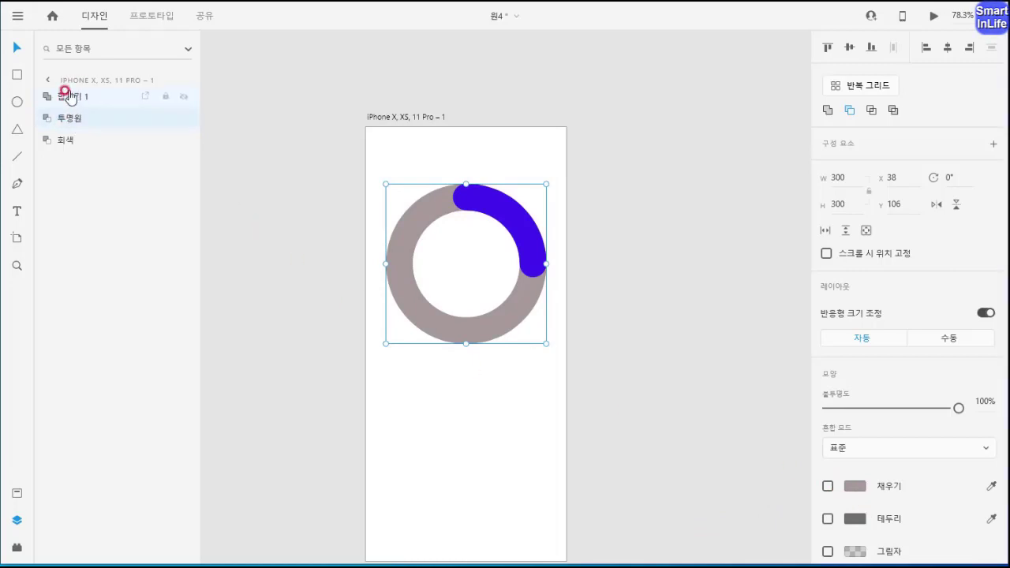
shift+click(70, 96)
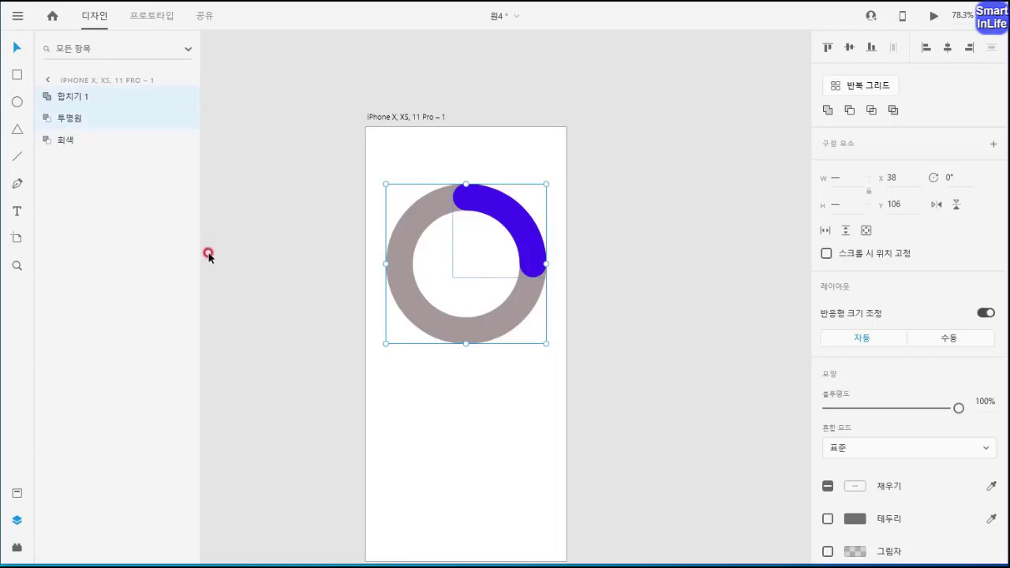
key(ctrl+g)
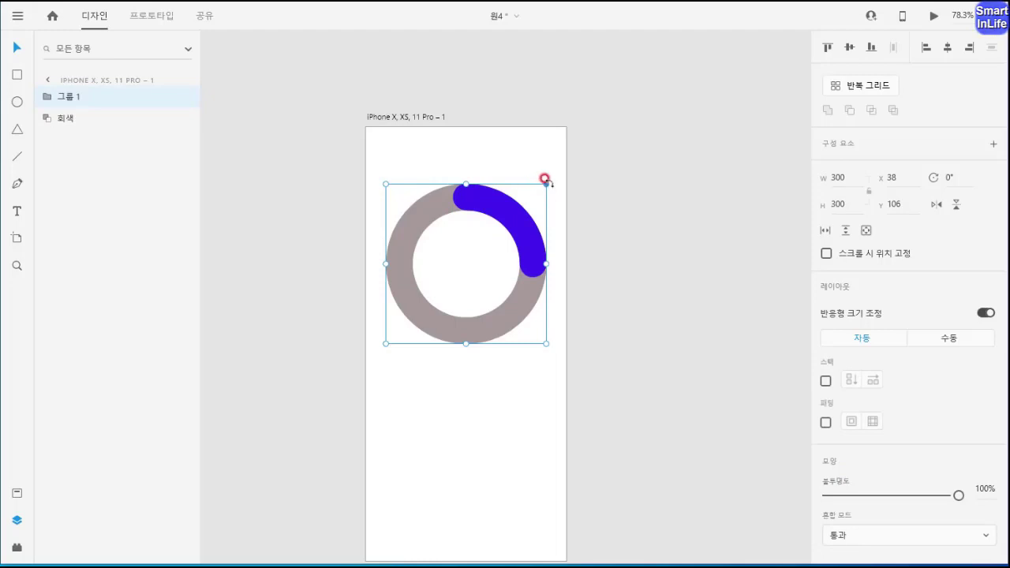
Try rotating the blue segment group to about 12°, and undo the rotation
drag(553, 181, 574, 241)
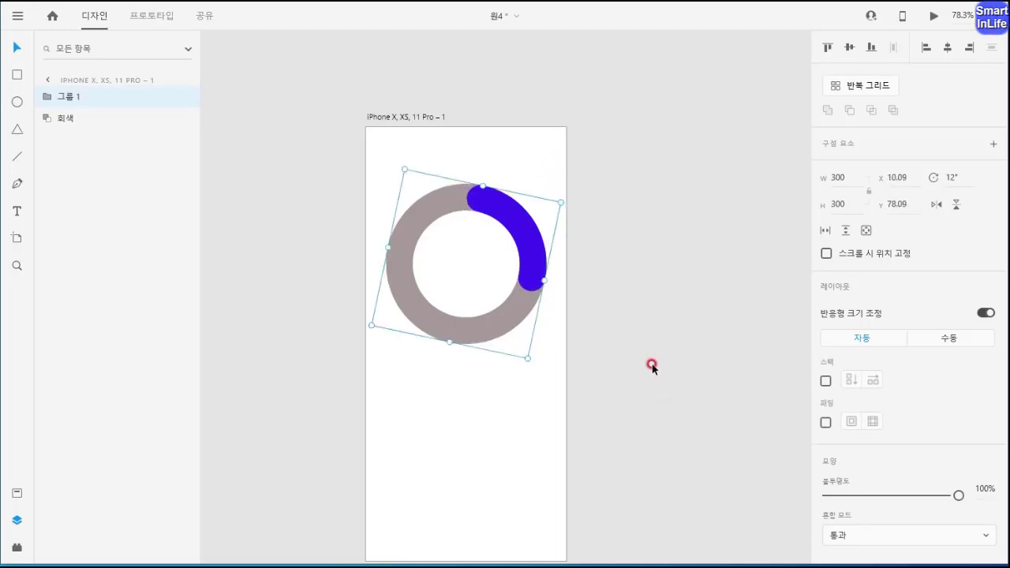
key(ctrl+z)
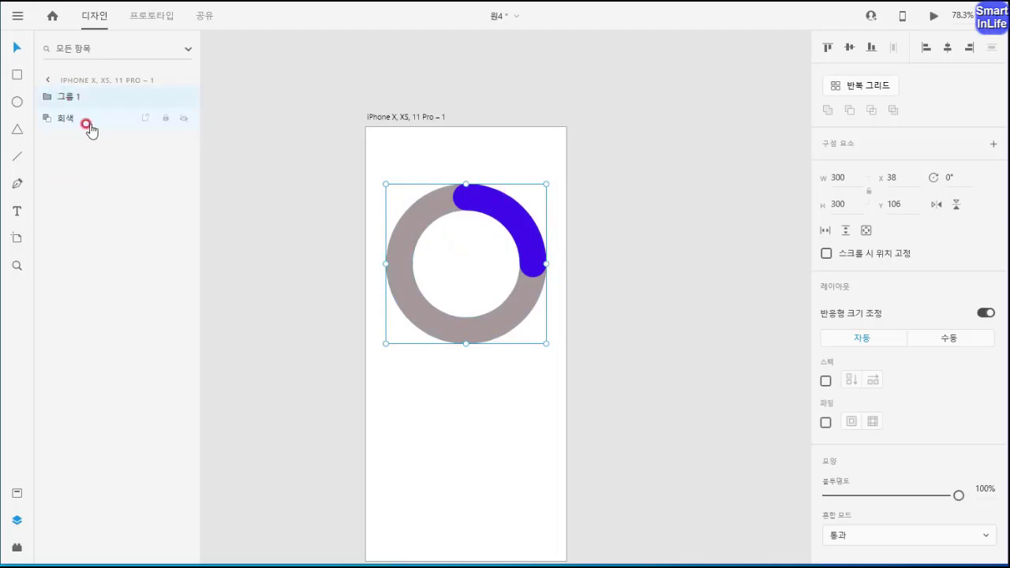
Duplicate the blue segment group and rotate the copy clockwise to about 19°
key(ctrl+g)
click(66, 97)
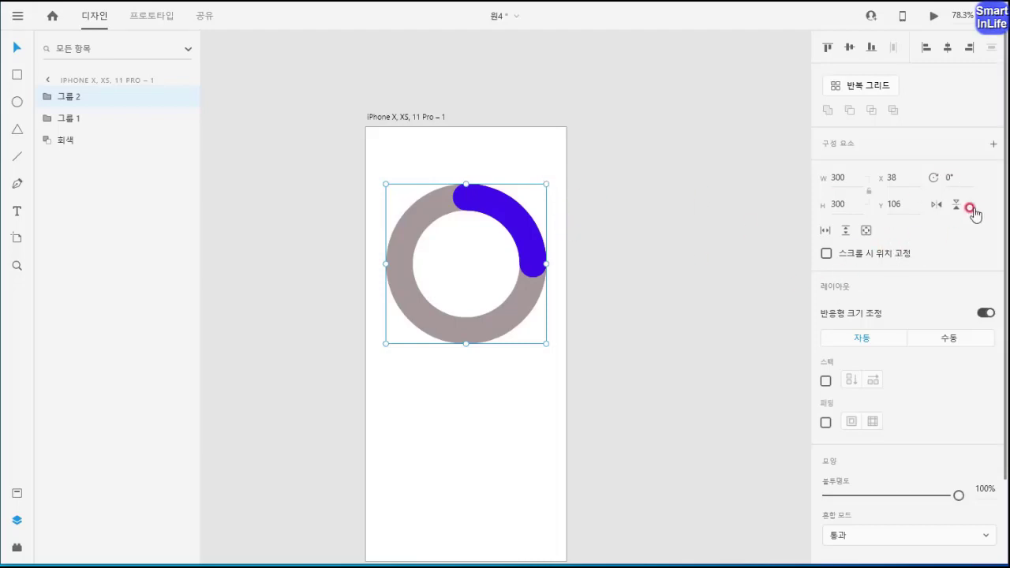
mouse_move(962, 191)
mouse_down()
mouse_move(929, 196)
mouse_move(940, 144)
mouse_move(949, 193)
mouse_up()
drag(550, 181, 566, 201)
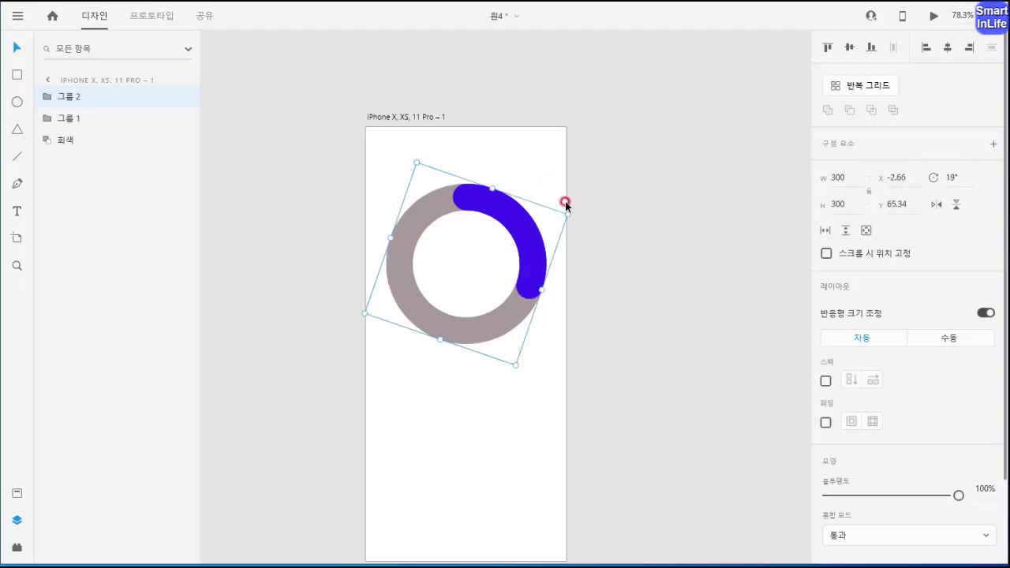
Change the fill of the segment inside the rotated group copy to magenta #EF18E1
double_click(531, 284)
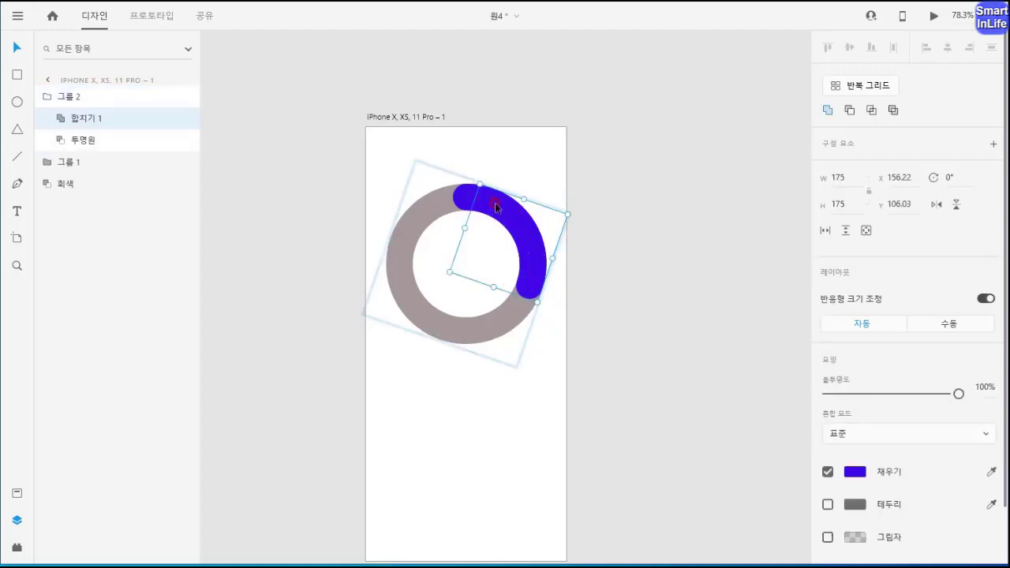
click(855, 472)
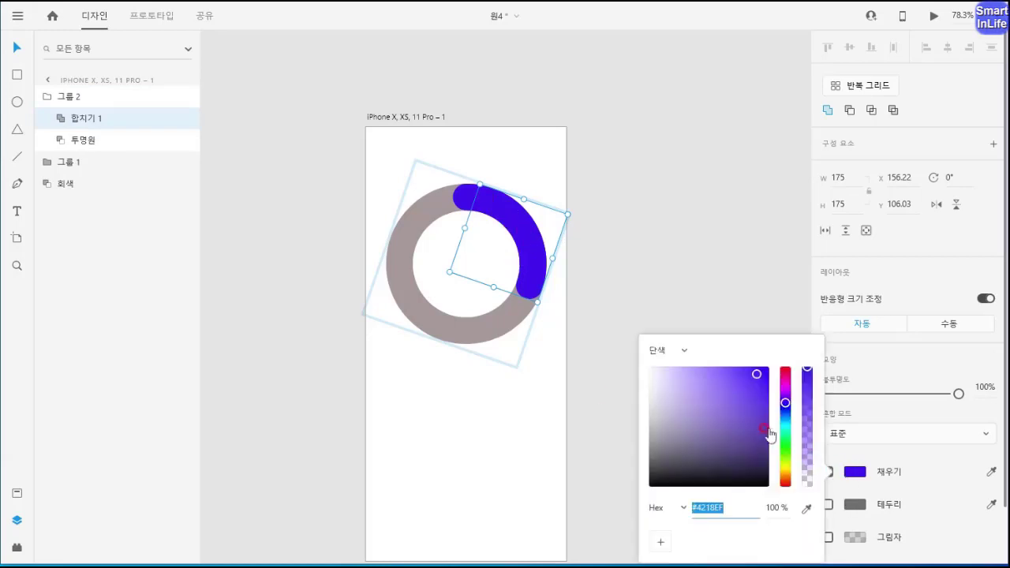
click(785, 385)
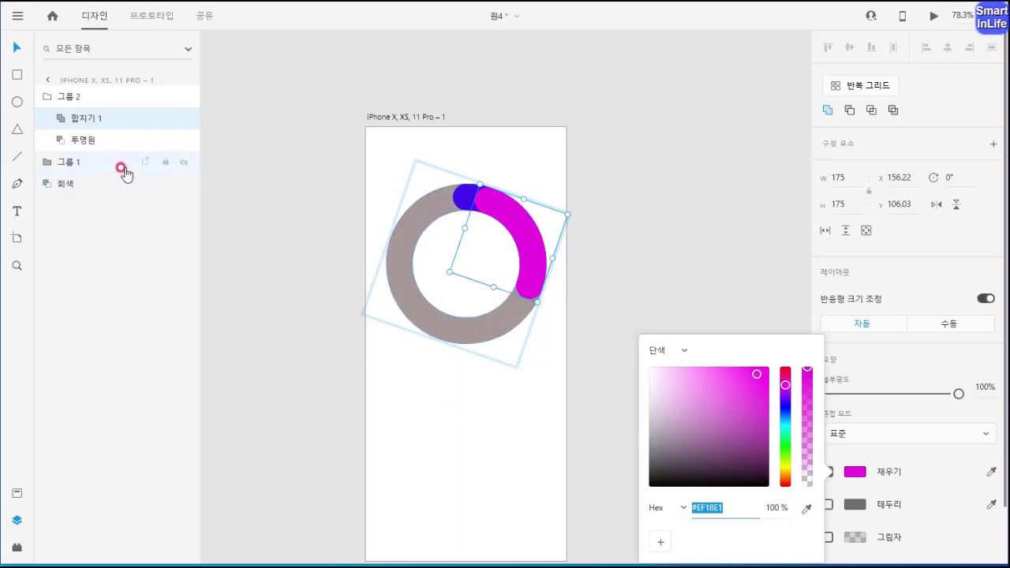
click(308, 400)
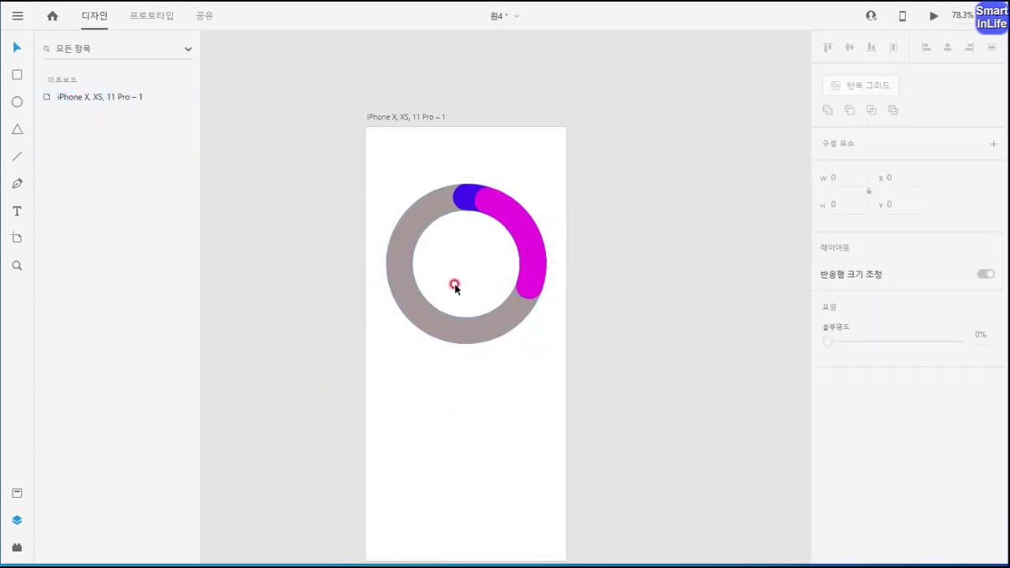
Duplicate the magenta segment group and rotate the copy clockwise to about 49°
click(441, 322)
click(75, 96)
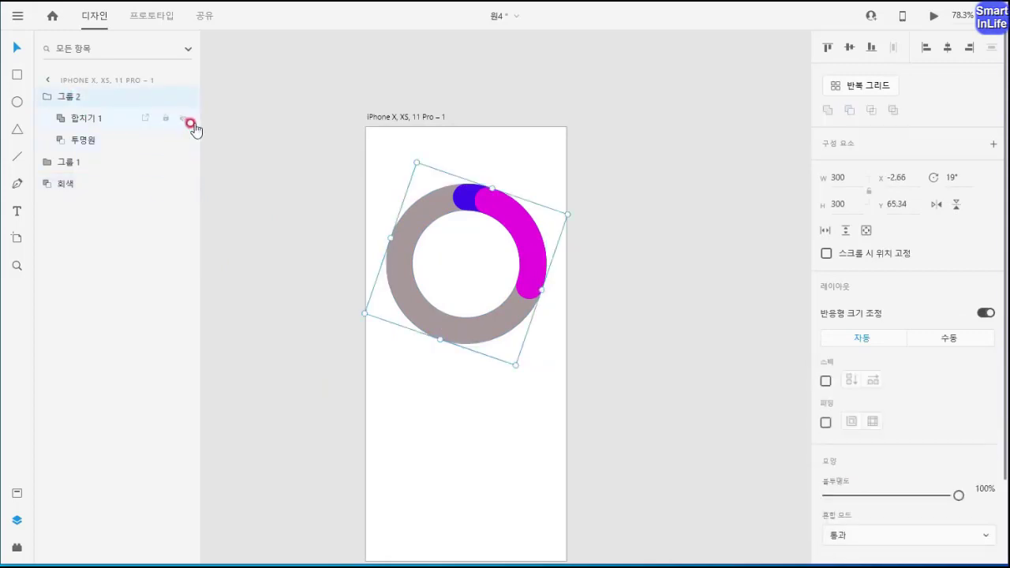
key(ctrl+g)
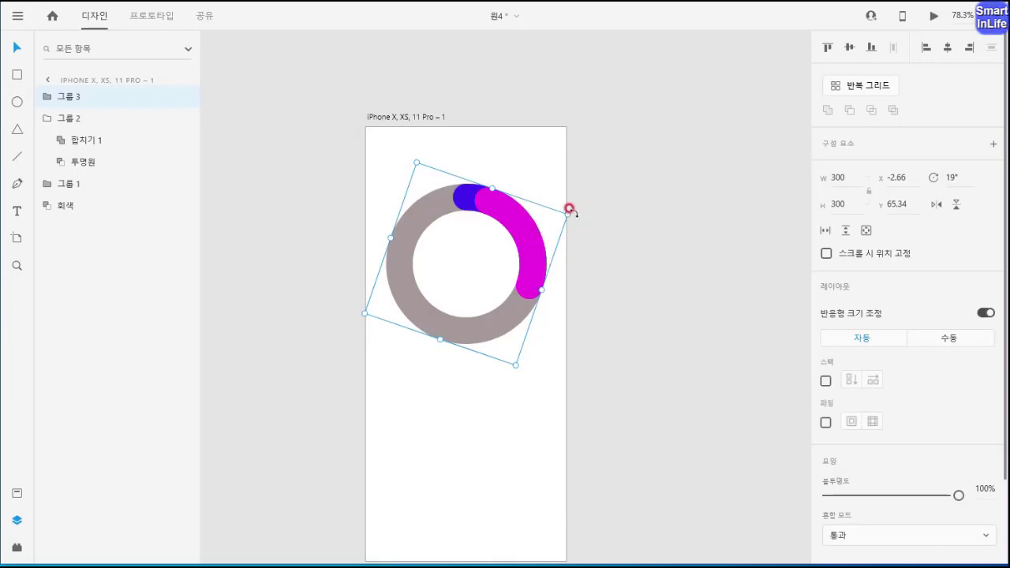
drag(570, 209, 579, 271)
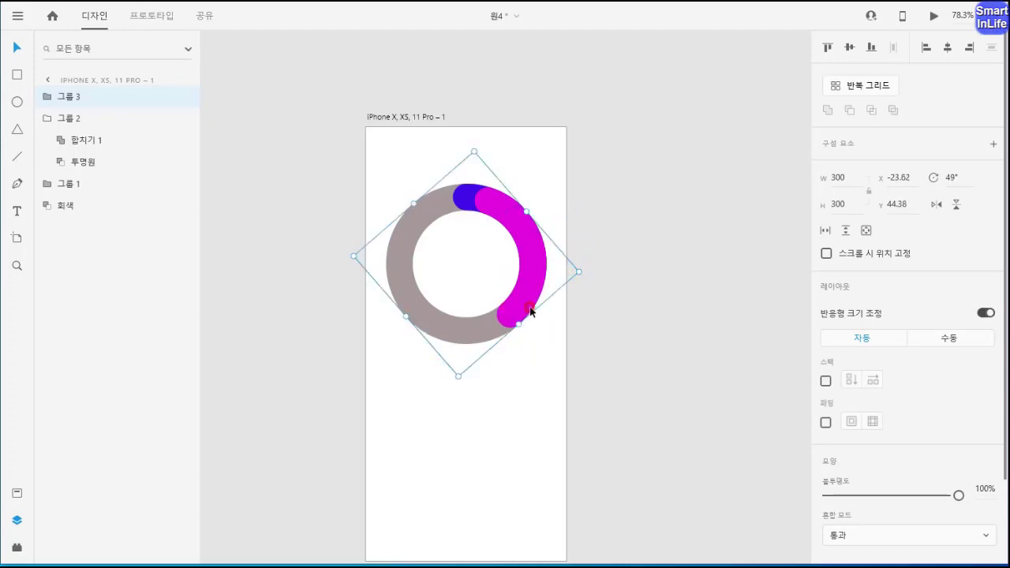
Change the fill of the segment inside the group copy rotated to 49° to green #18EF99
double_click(514, 288)
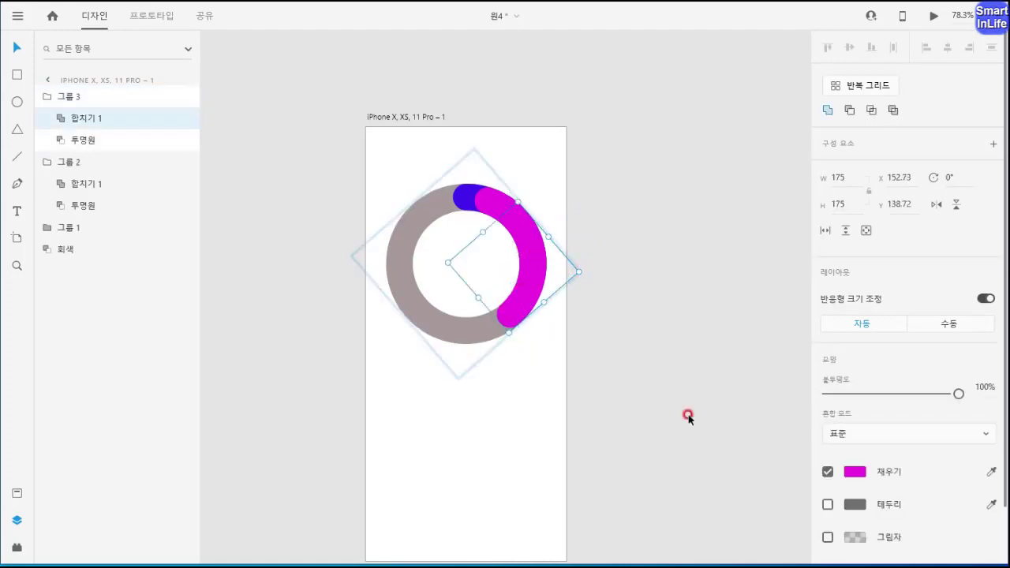
click(850, 473)
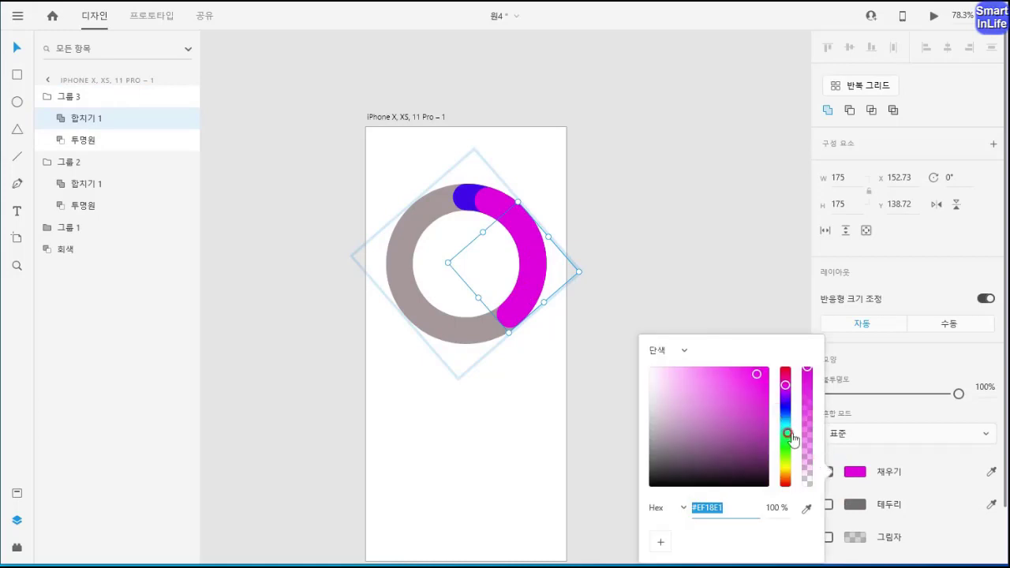
drag(789, 459, 787, 444)
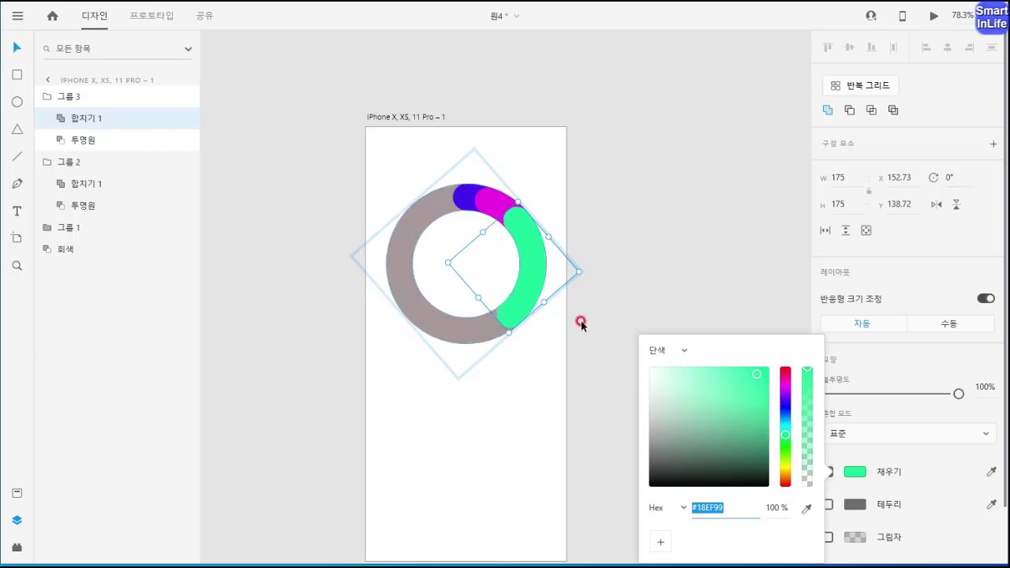
click(581, 324)
Duplicate the green segment group and rotate the copy clockwise to about 76°
click(449, 282)
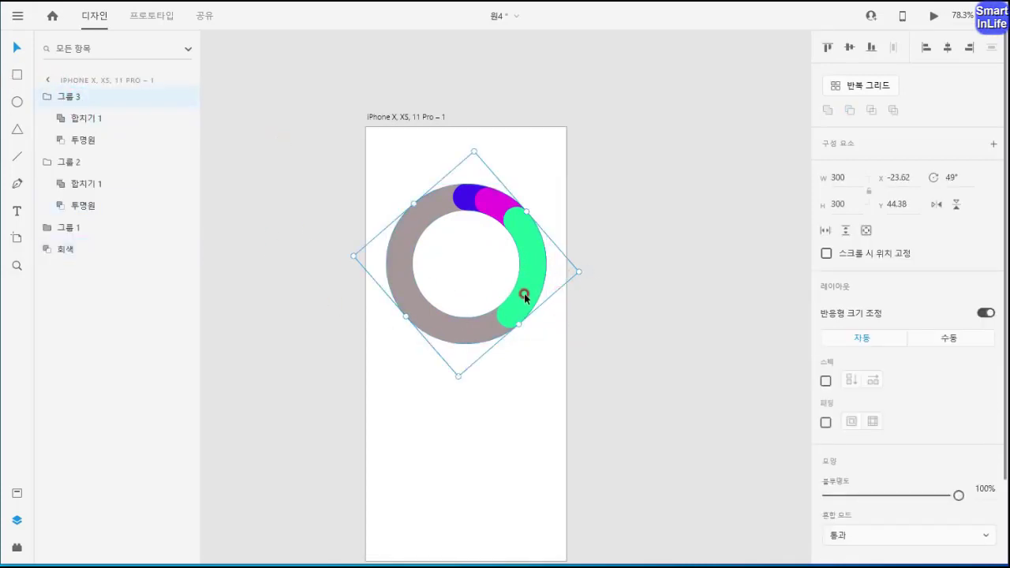
key(ctrl+g)
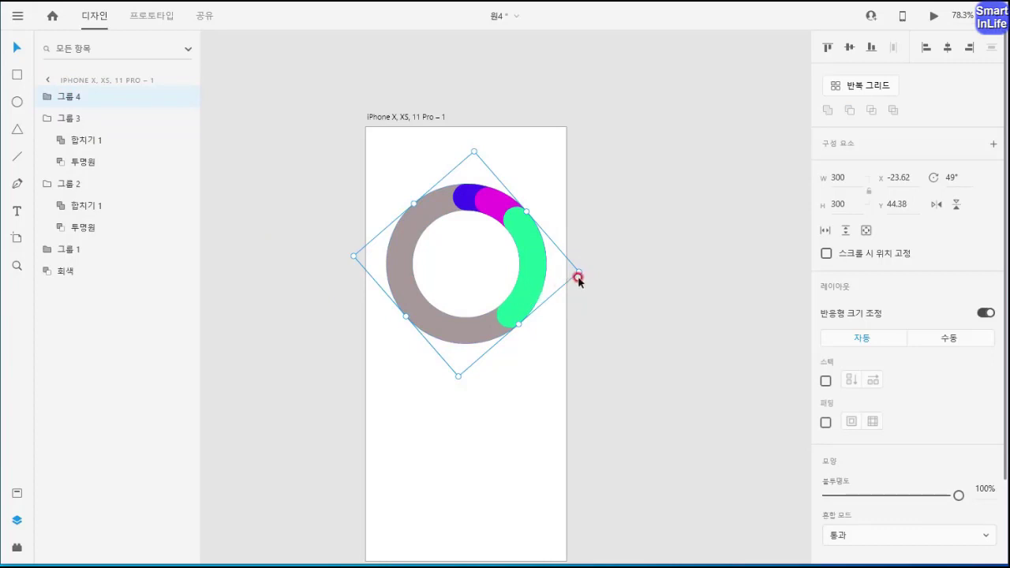
drag(578, 270, 564, 323)
Change the fill of the segment inside the group copy rotated to 76° to red #EF1844
double_click(500, 327)
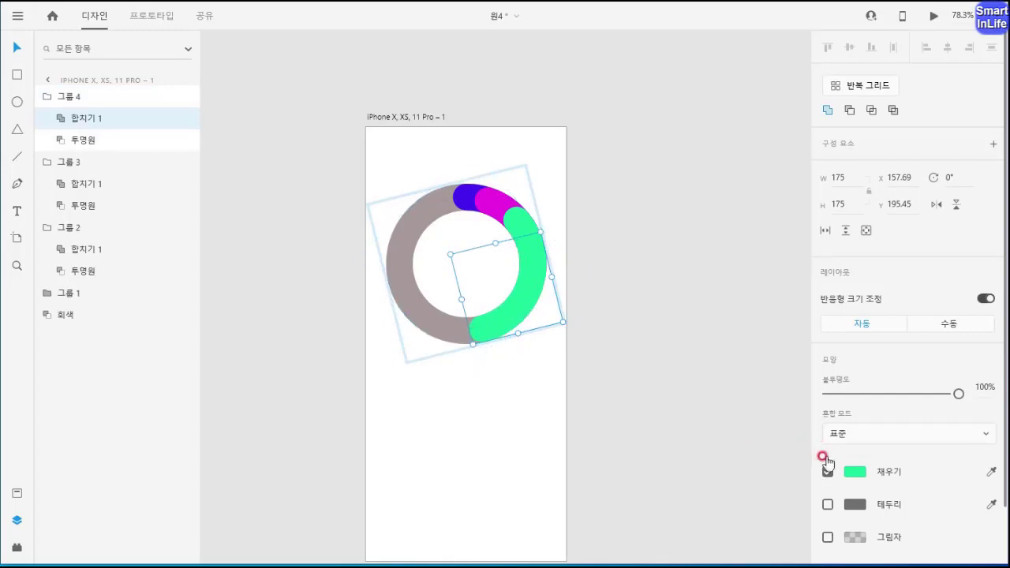
click(854, 473)
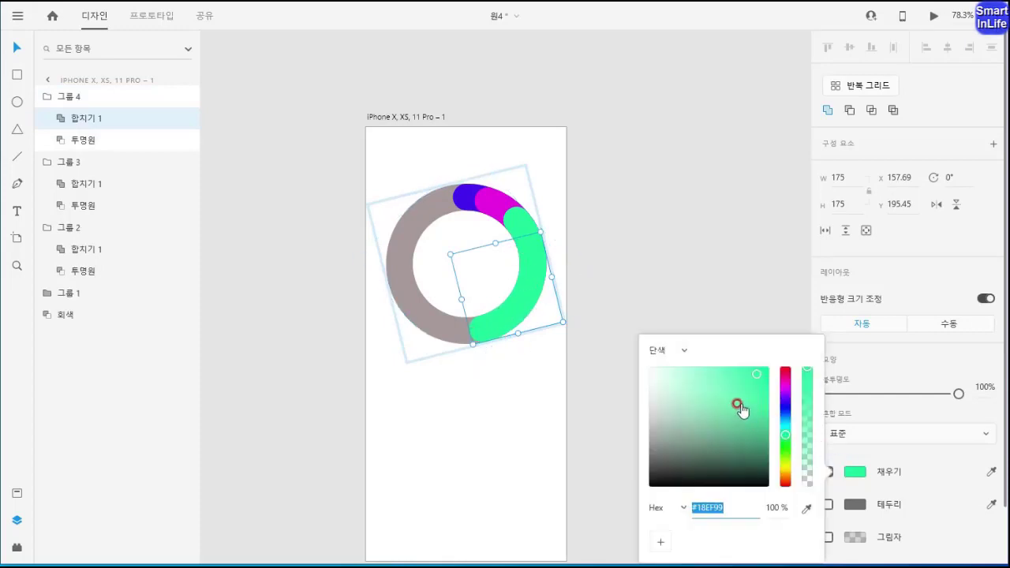
click(785, 371)
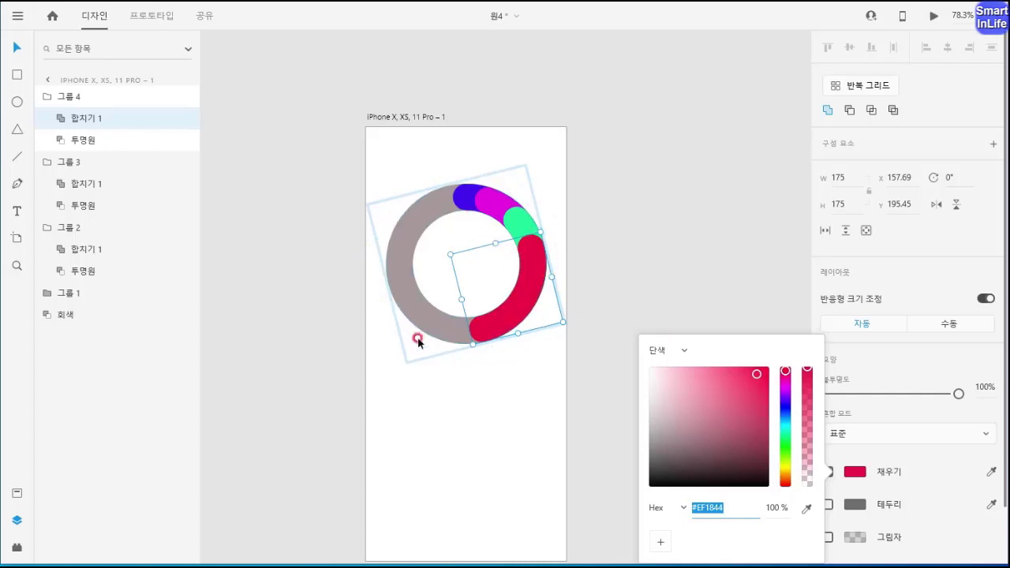
click(611, 378)
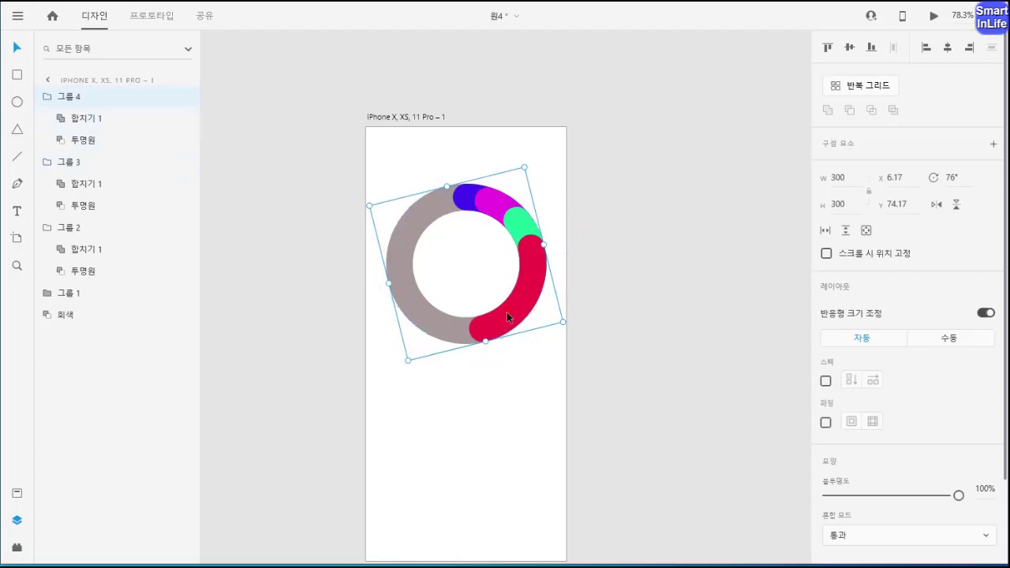
Reorder the segment groups in the layer stack so 그룹 1 is on top, followed by 그룹 2, 그룹 3 and 그룹 4
click(558, 271)
drag(67, 300, 65, 88)
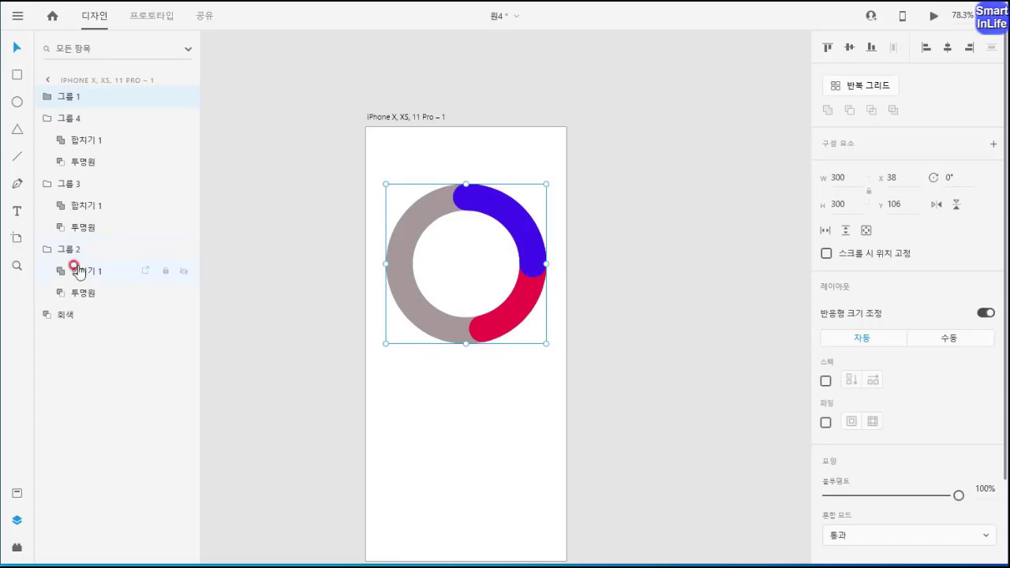
mouse_move(62, 239)
mouse_down()
mouse_move(68, 118)
mouse_move(38, 103)
mouse_up()
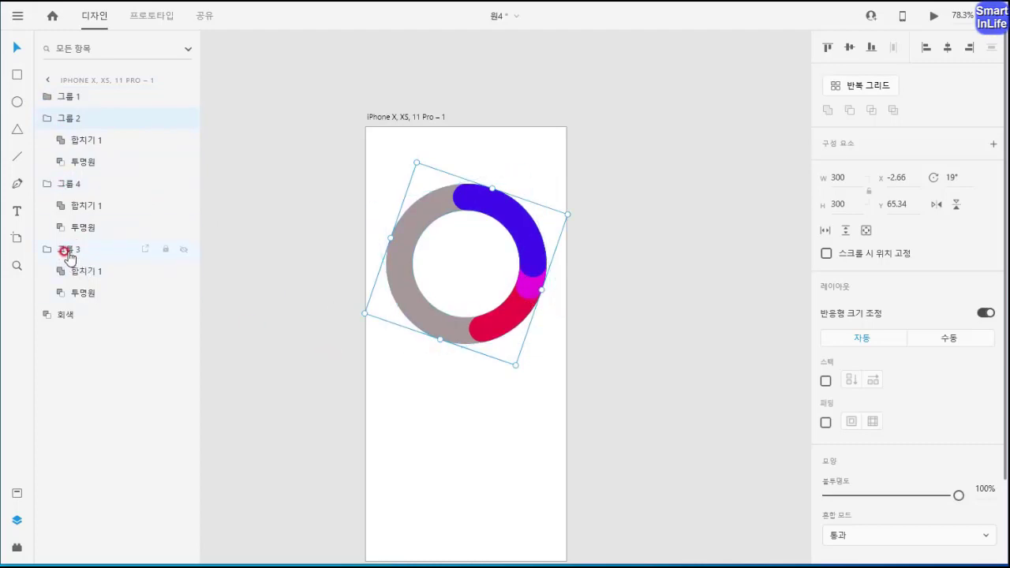
drag(69, 254, 45, 180)
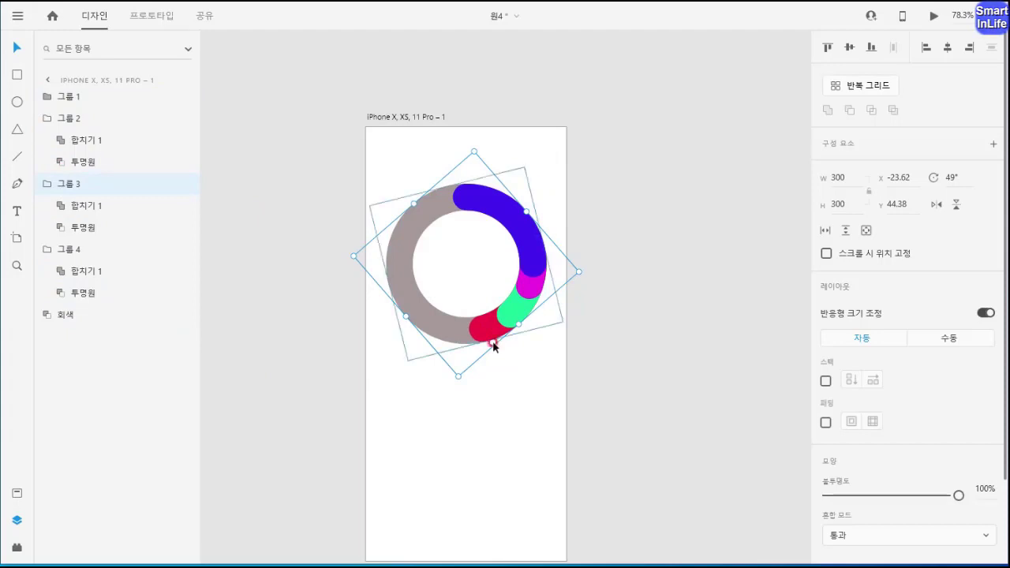
click(561, 356)
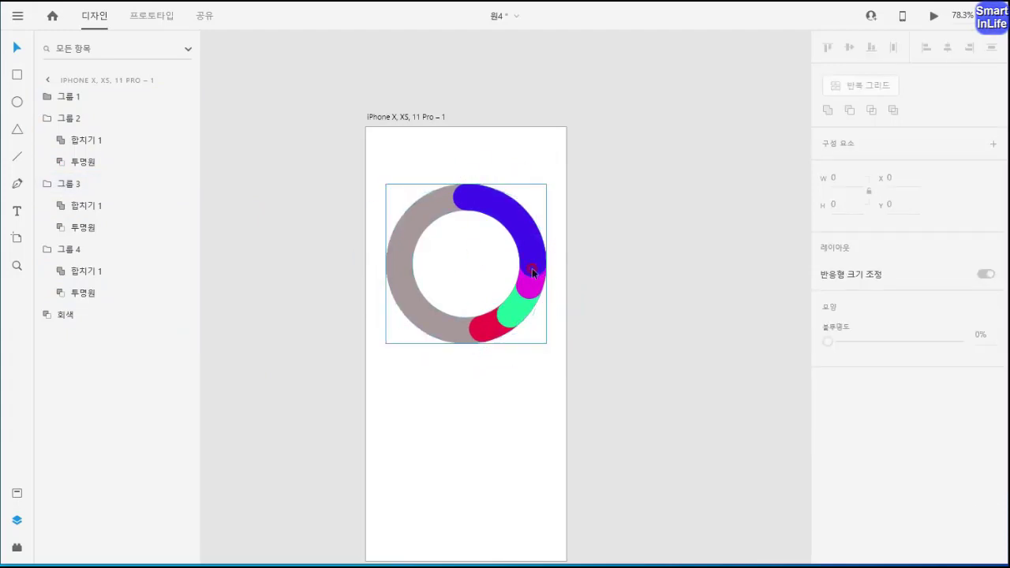
click(497, 362)
click(514, 250)
click(502, 366)
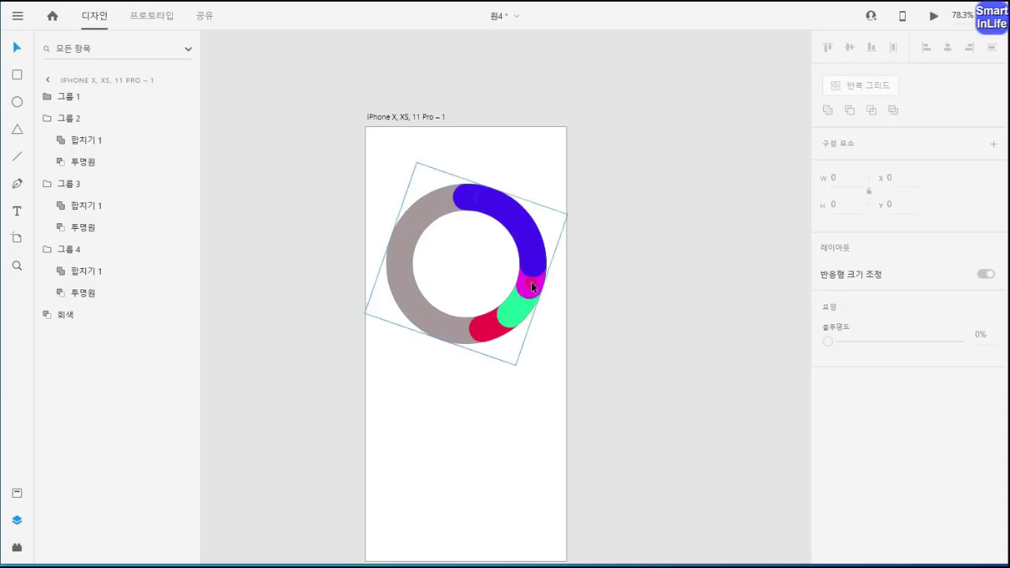
click(440, 320)
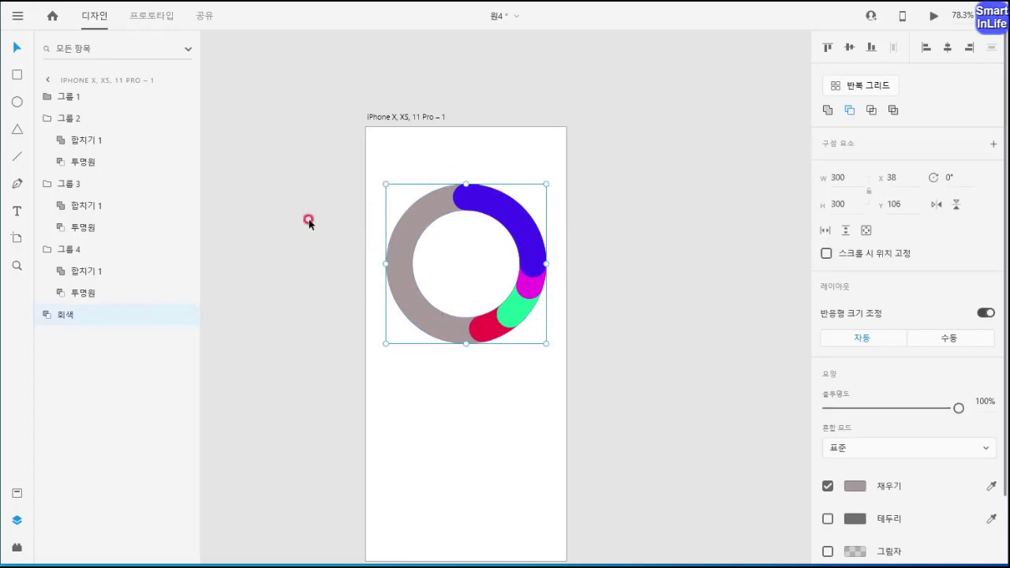
Convert 그룹 1, 그룹 2, 그룹 3 and 그룹 4 into one component, leaving out the grey base ring
click(61, 97)
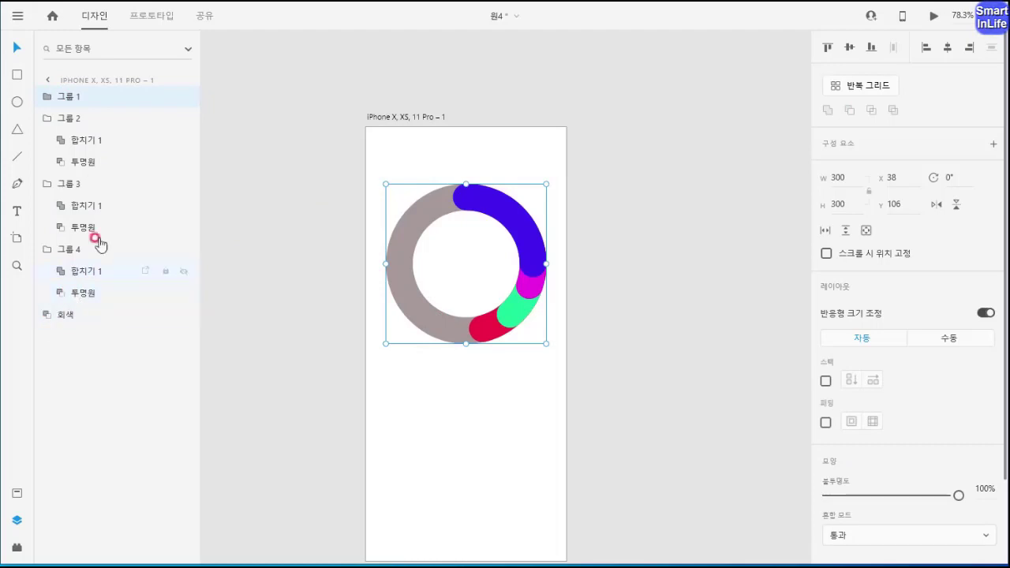
shift+click(65, 118)
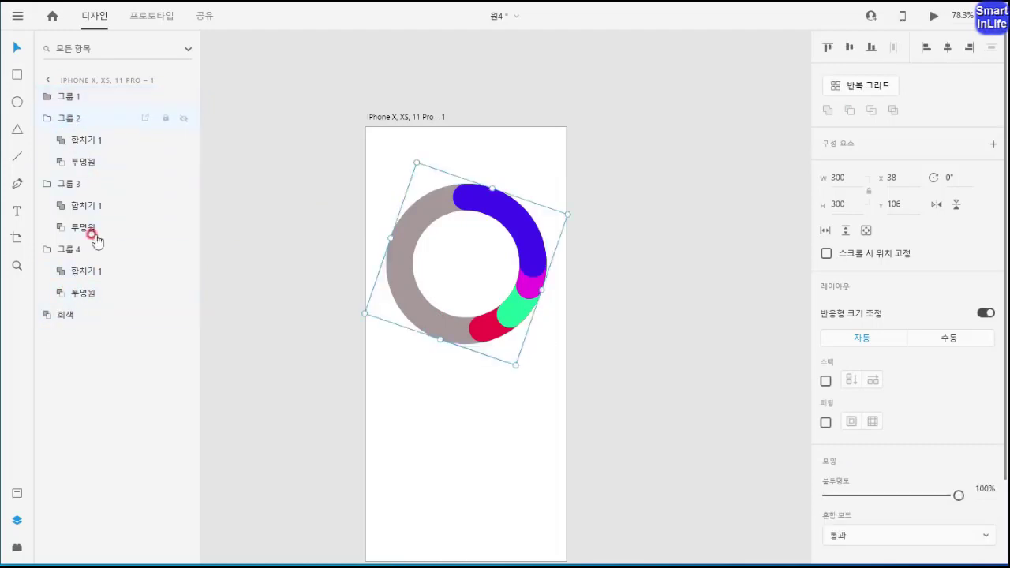
shift+click(62, 251)
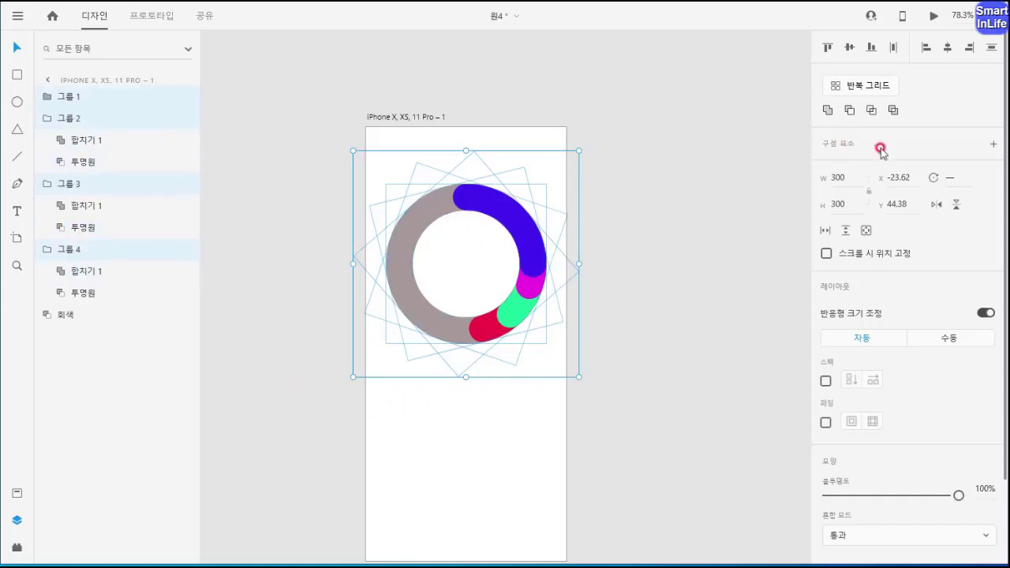
click(994, 144)
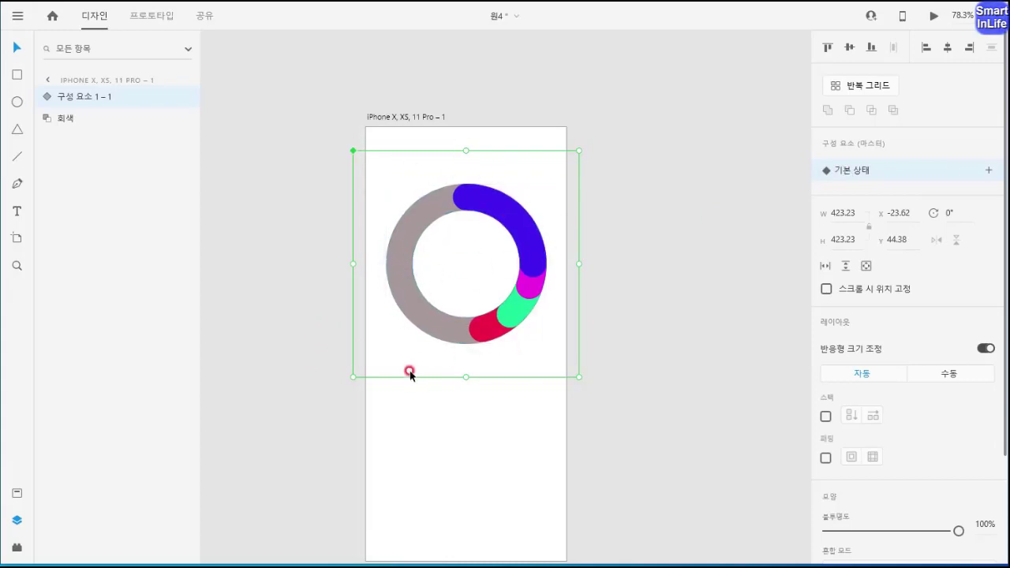
key(Tab)
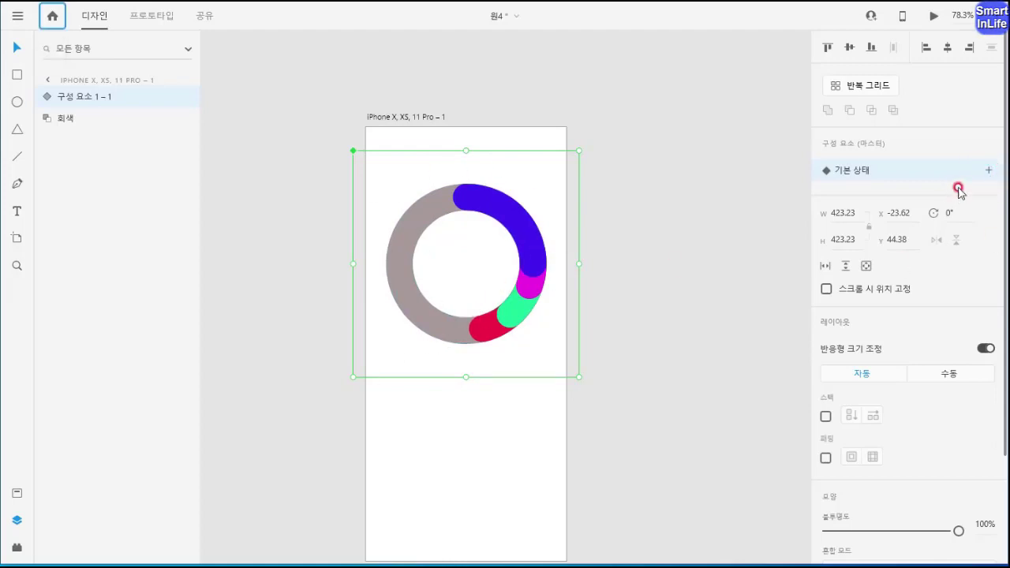
Add a new state 상태 2 to the ring component and make it the active state
click(990, 173)
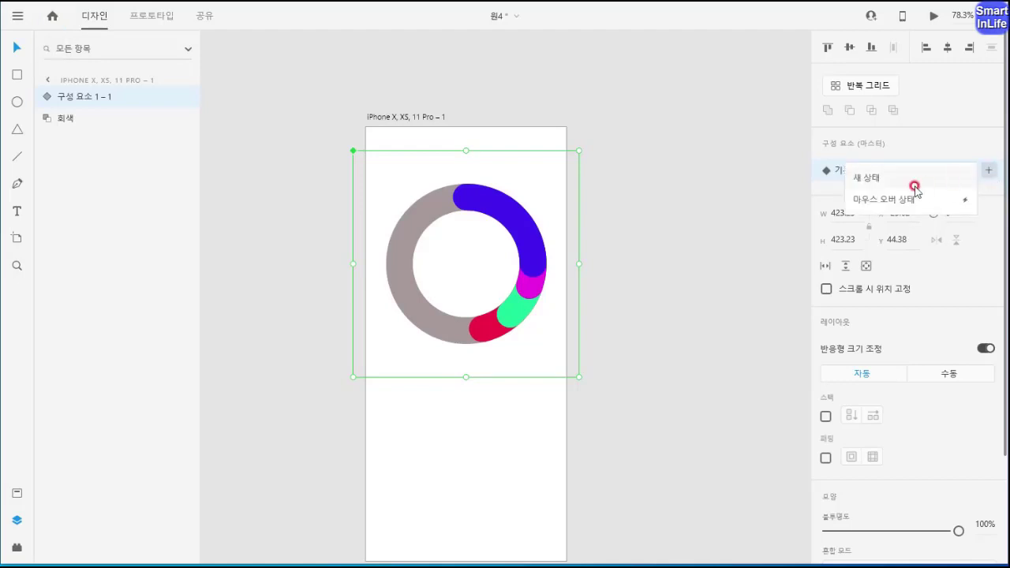
click(873, 180)
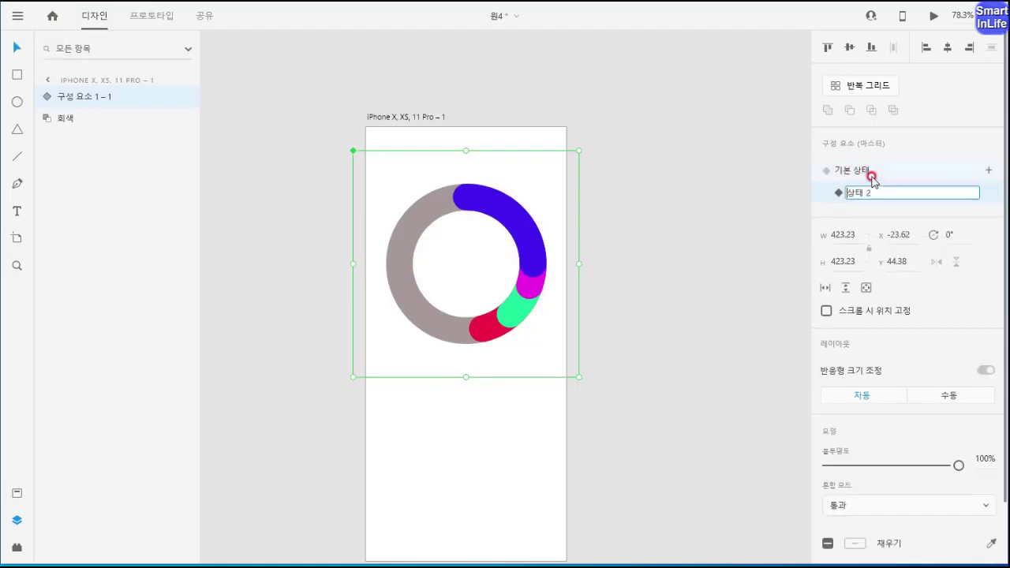
click(838, 192)
click(841, 172)
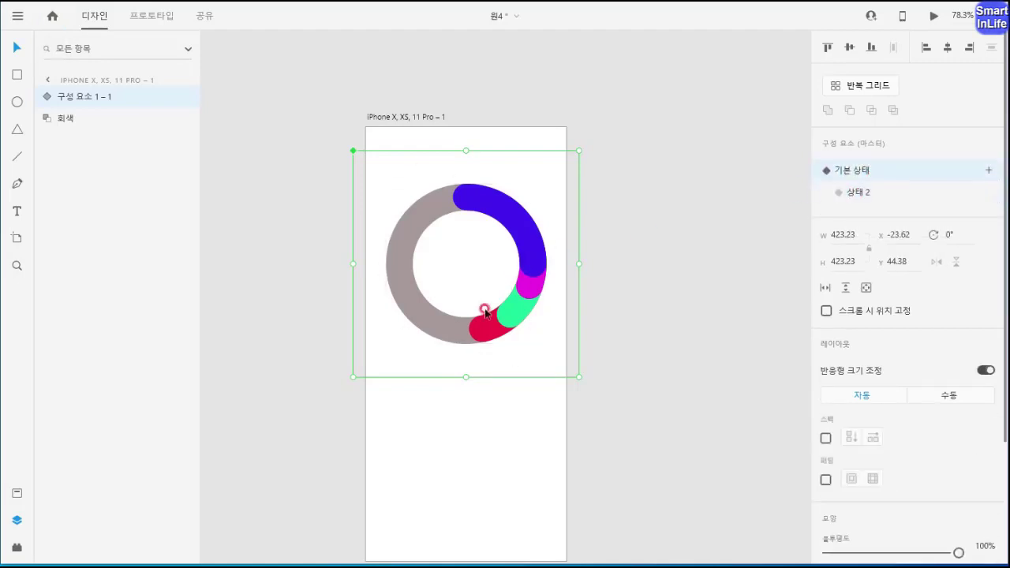
click(841, 194)
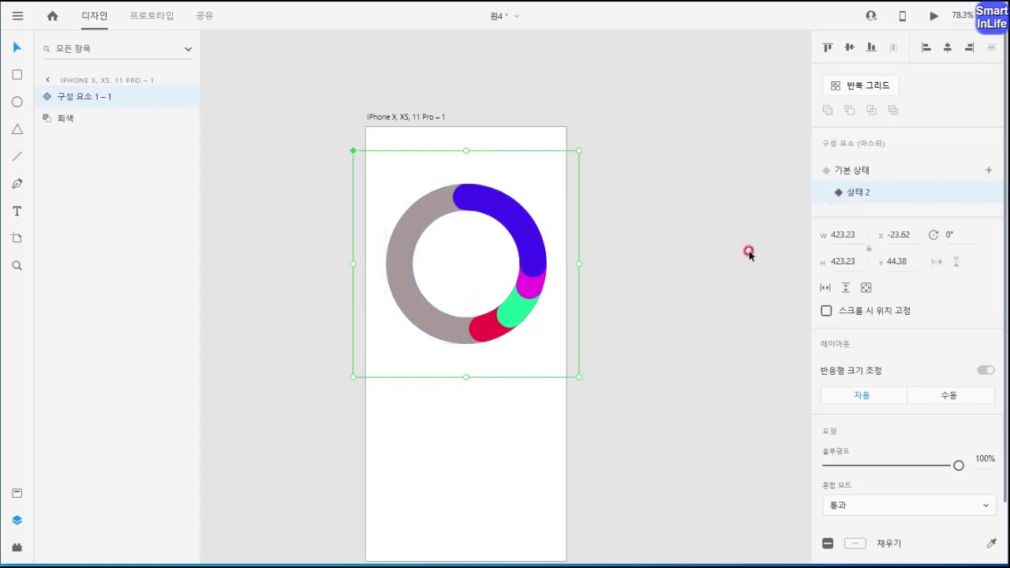
Examine the segment groups inside 상태 2 and compare that state with the component's default state
double_click(459, 207)
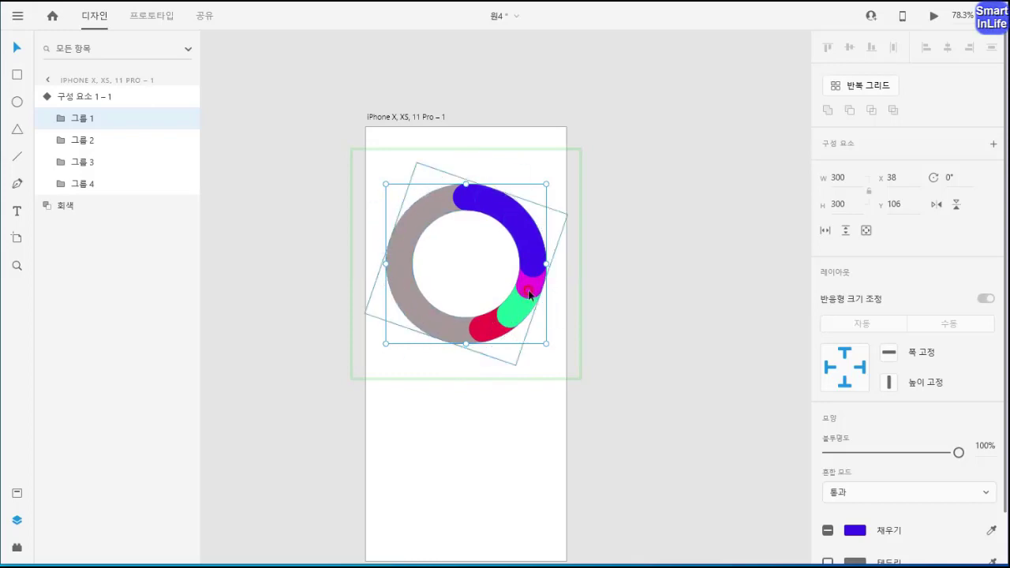
click(529, 295)
click(486, 325)
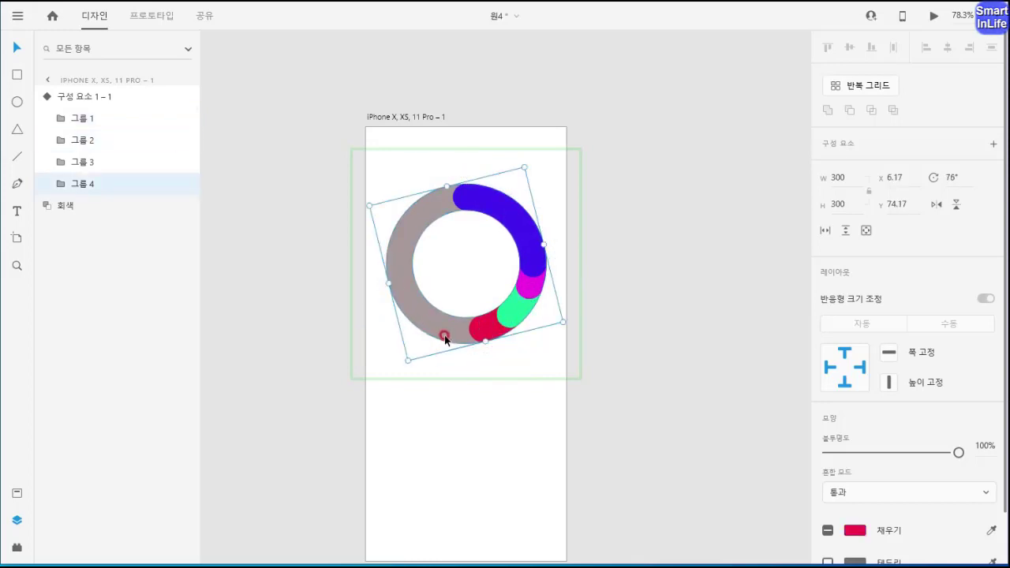
click(661, 334)
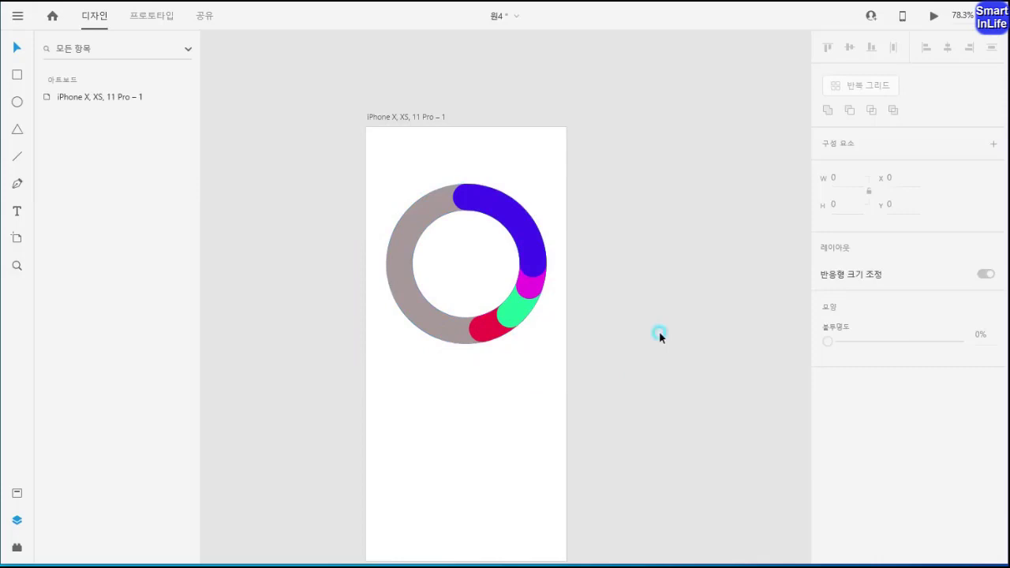
click(529, 277)
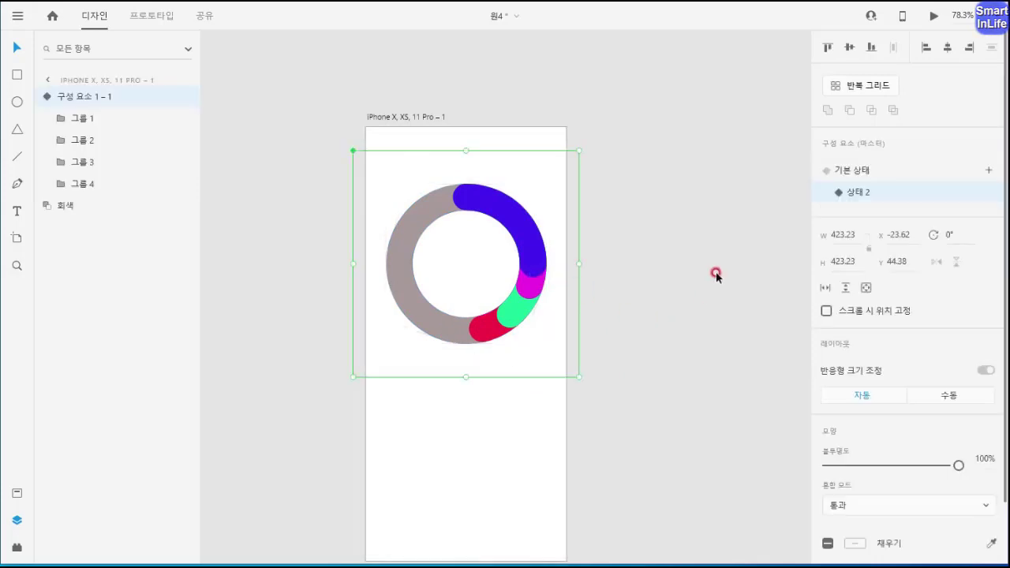
click(842, 170)
click(838, 194)
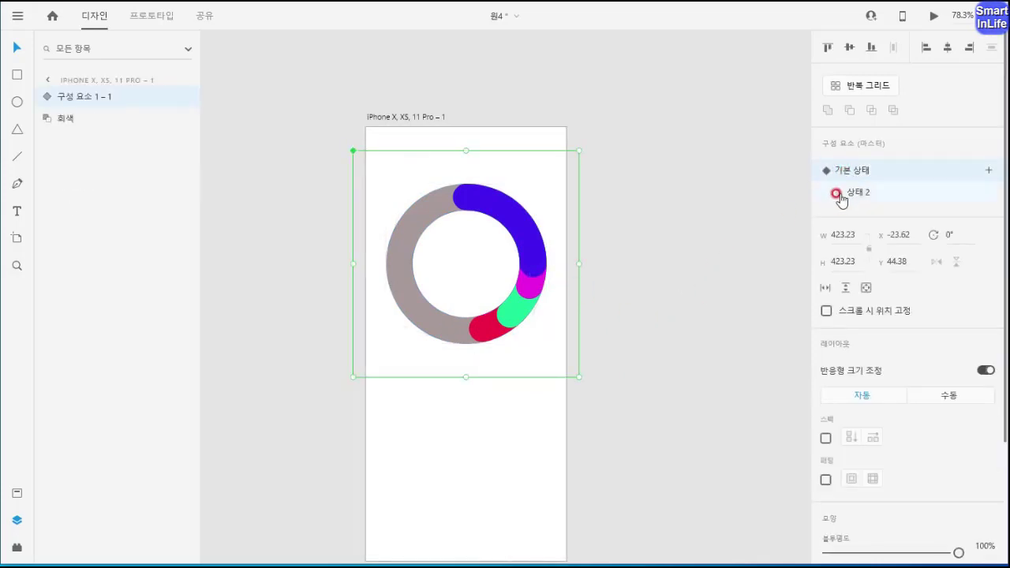
click(679, 320)
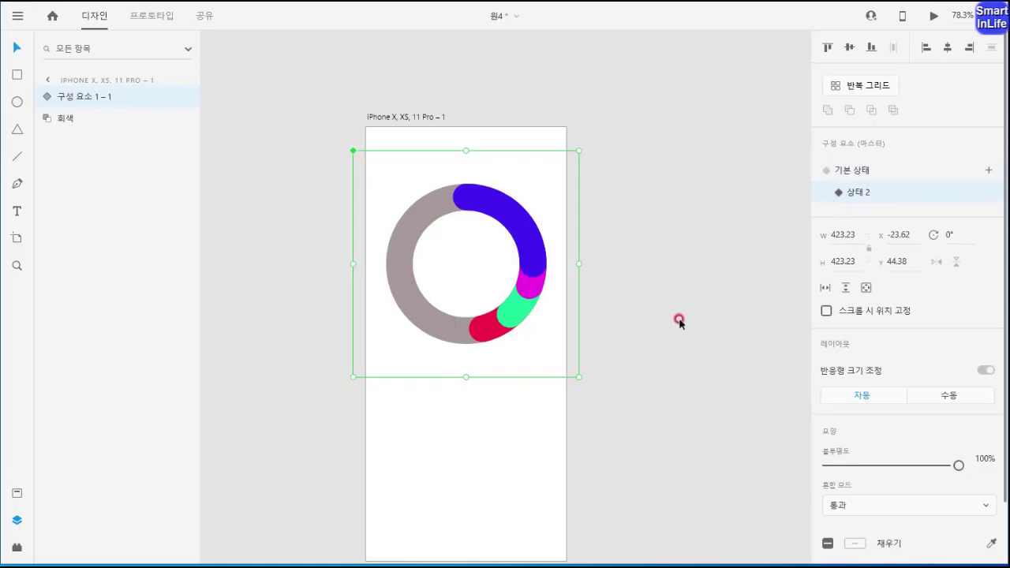
In 상태 2, rotate the magenta, green and red segment groups (그룹 2, 그룹 3 and 그룹 4) together clockwise around the ring
double_click(534, 276)
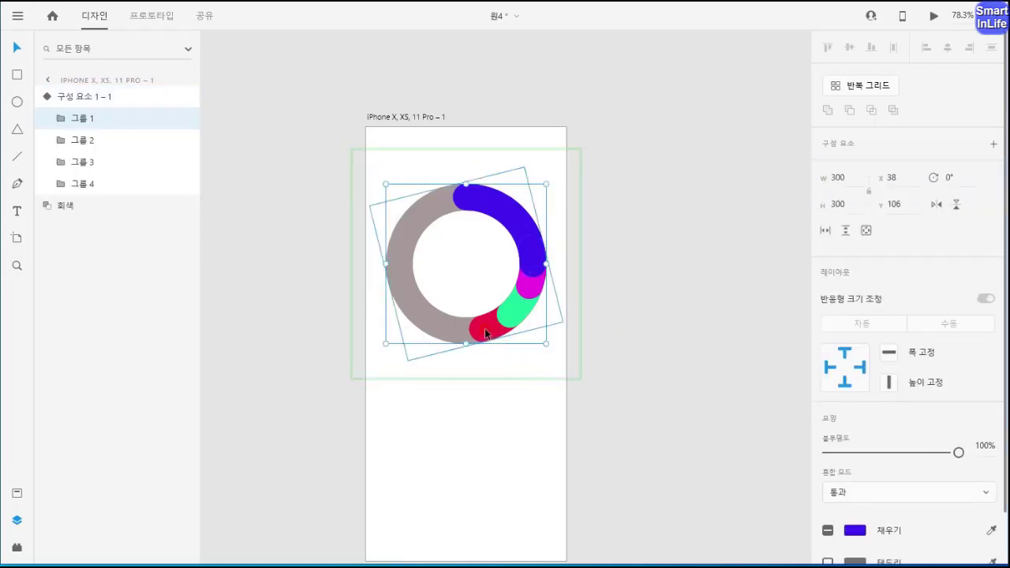
click(485, 328)
click(79, 184)
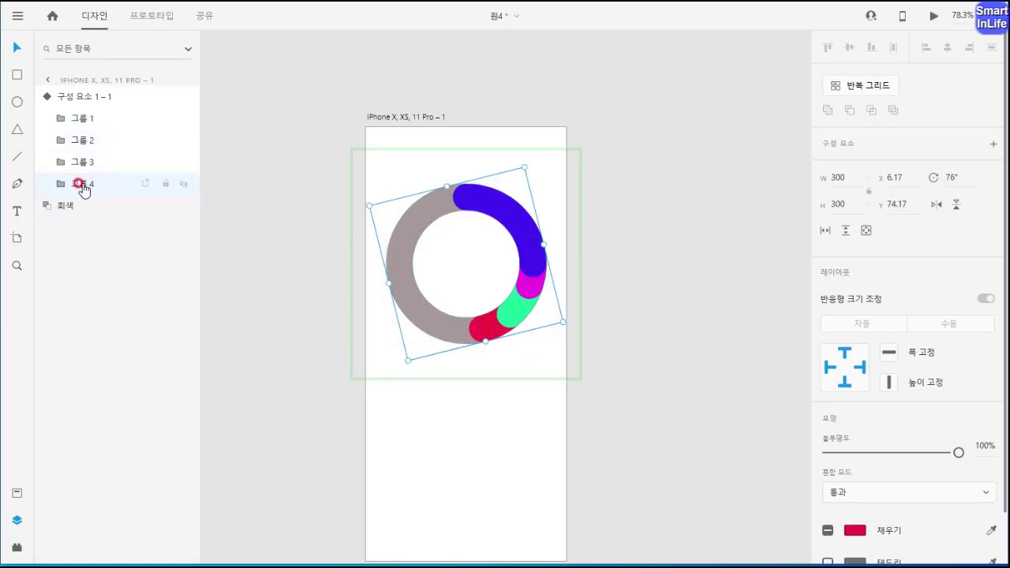
click(81, 140)
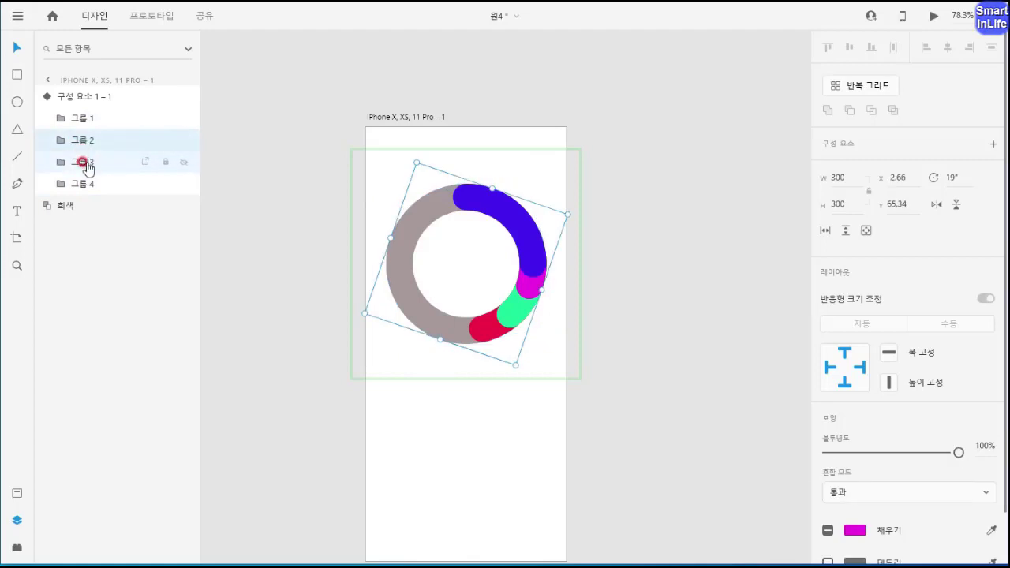
shift+click(82, 162)
shift+click(84, 184)
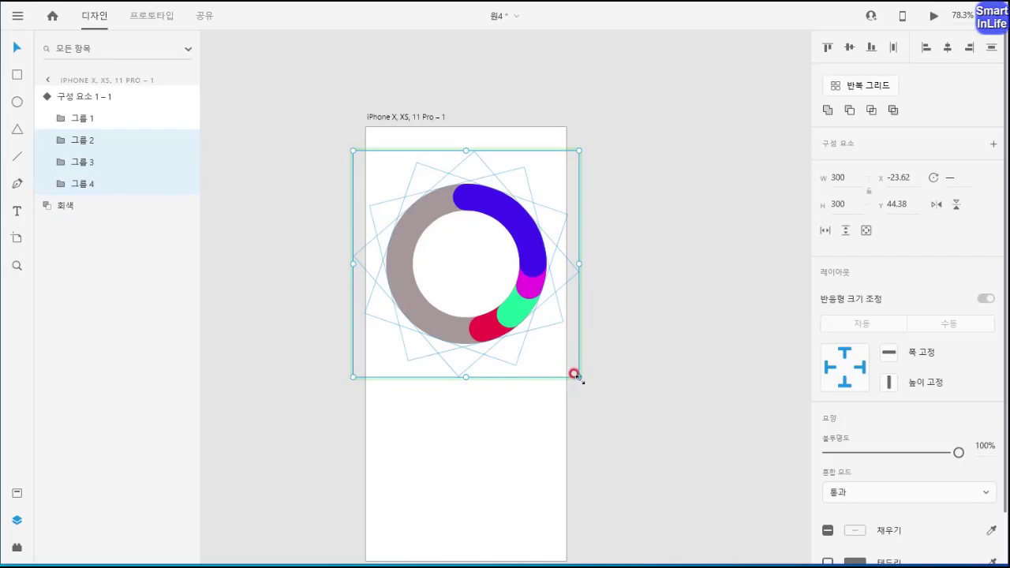
drag(578, 379, 467, 397)
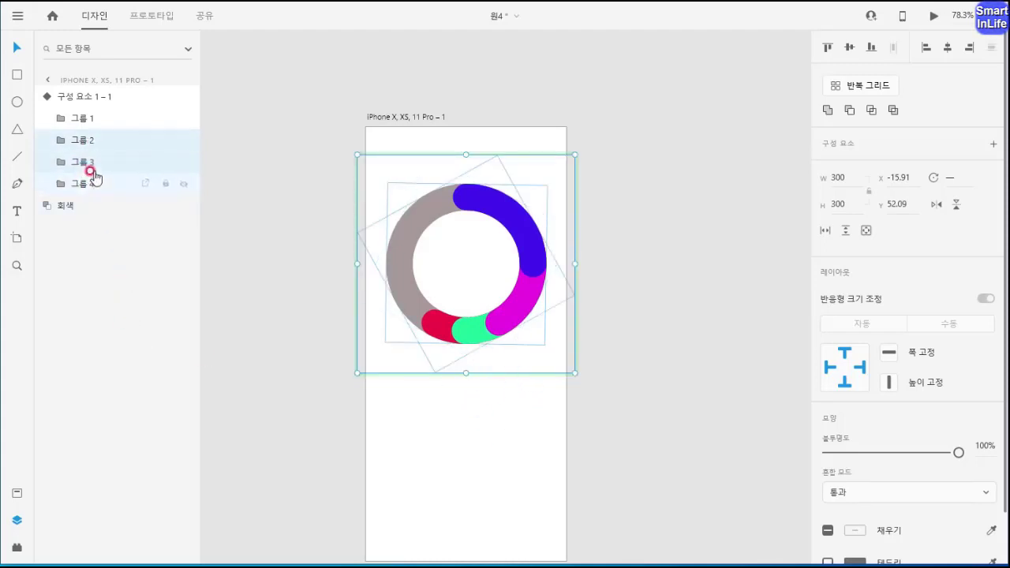
In 상태 2, rotate the green and red segment groups (그룹 3 and 그룹 4) together clockwise, bringing 그룹 4 to about 161°
click(88, 186)
shift+click(85, 166)
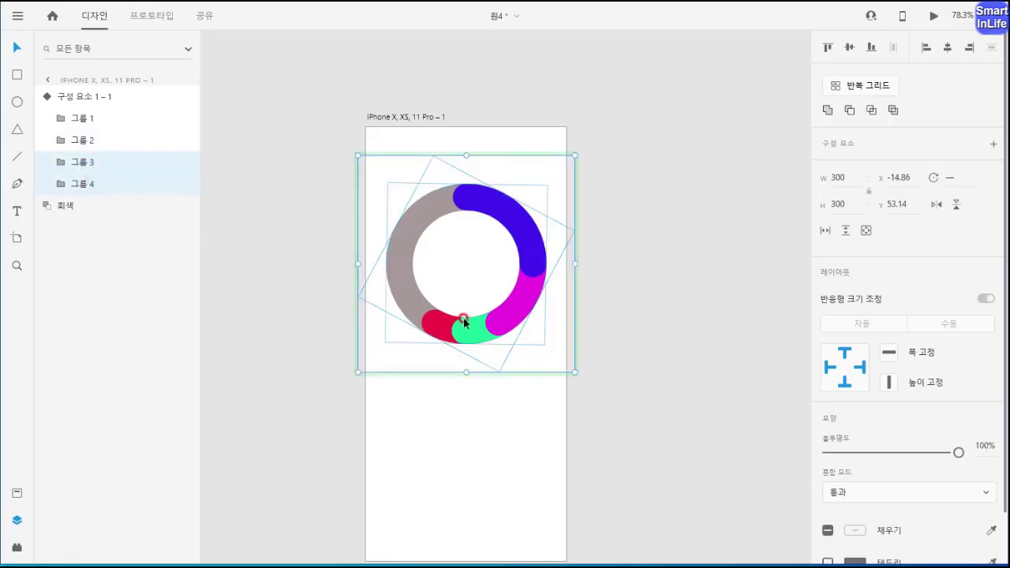
drag(576, 371, 472, 391)
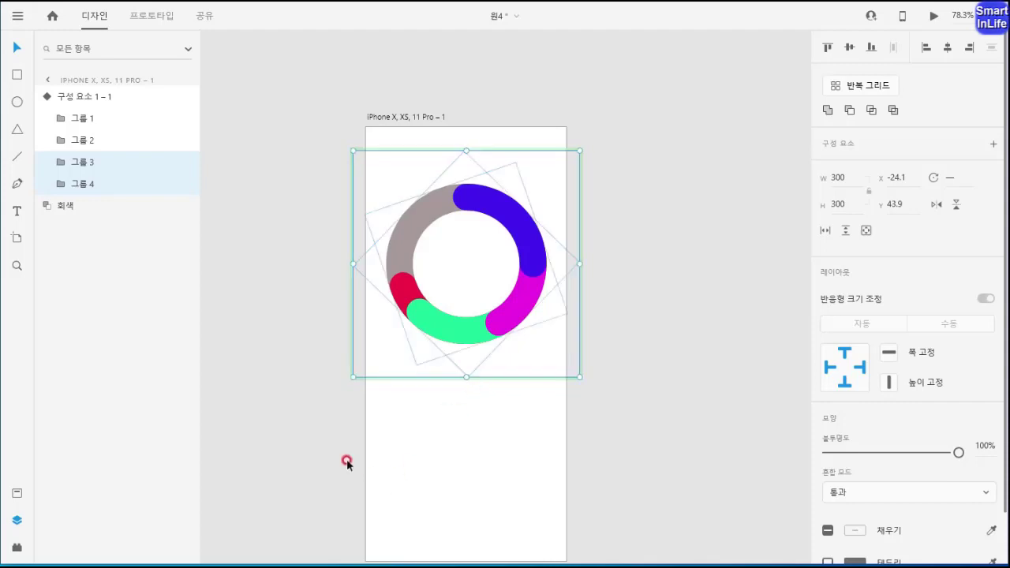
Rotate only the red segment group (그룹 4) further clockwise to about 204° and deselect it
click(82, 185)
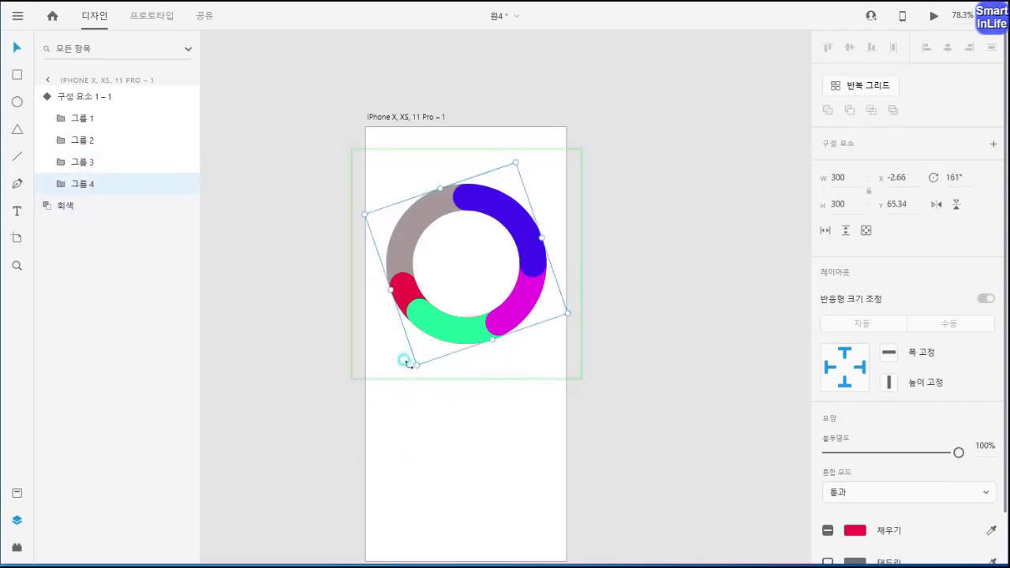
drag(406, 362, 375, 290)
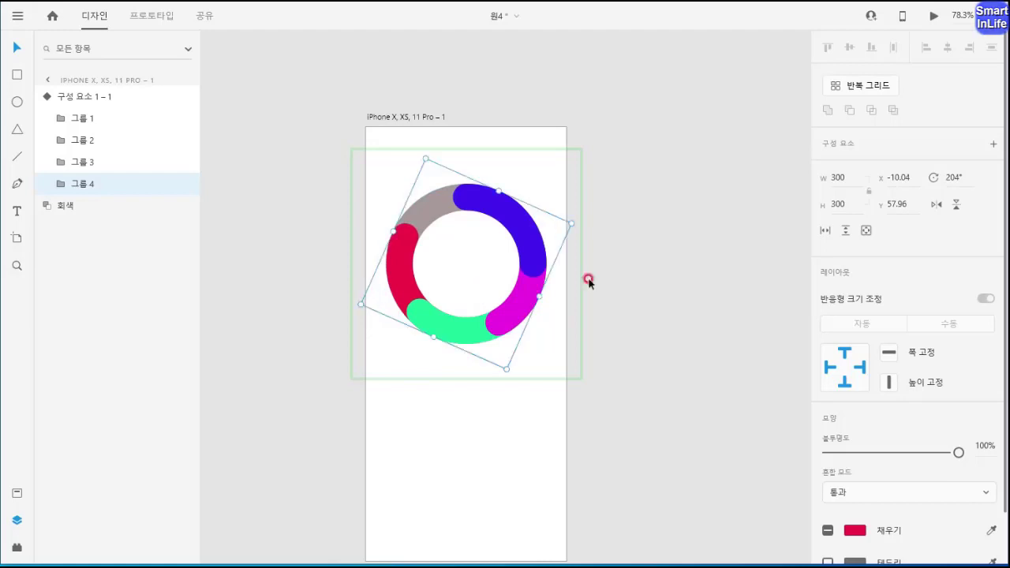
click(694, 252)
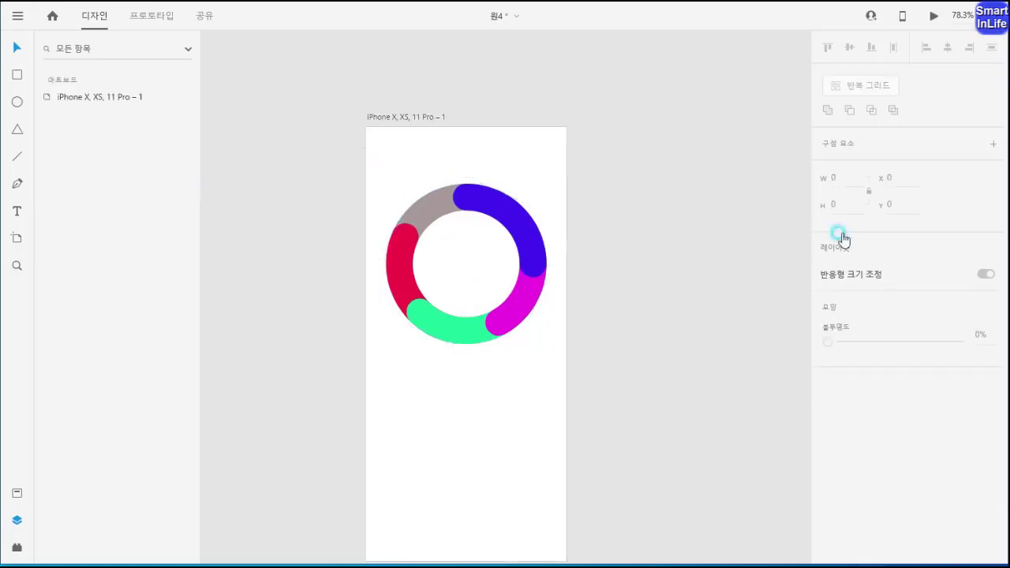
Compare the ring component's 기본 상태 with 상태 2, finishing with 기본 상태 active
click(550, 269)
click(863, 168)
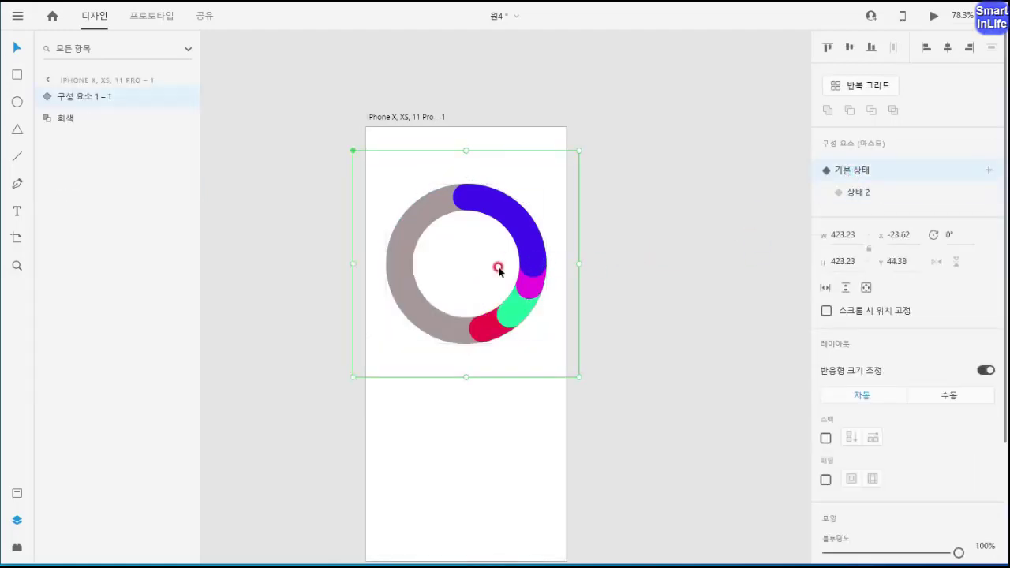
click(860, 193)
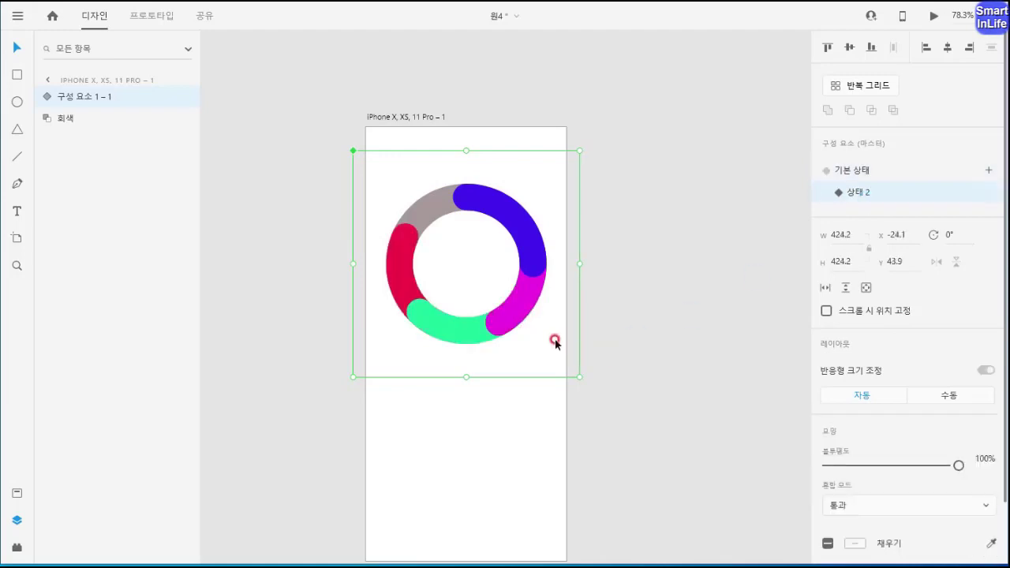
click(861, 169)
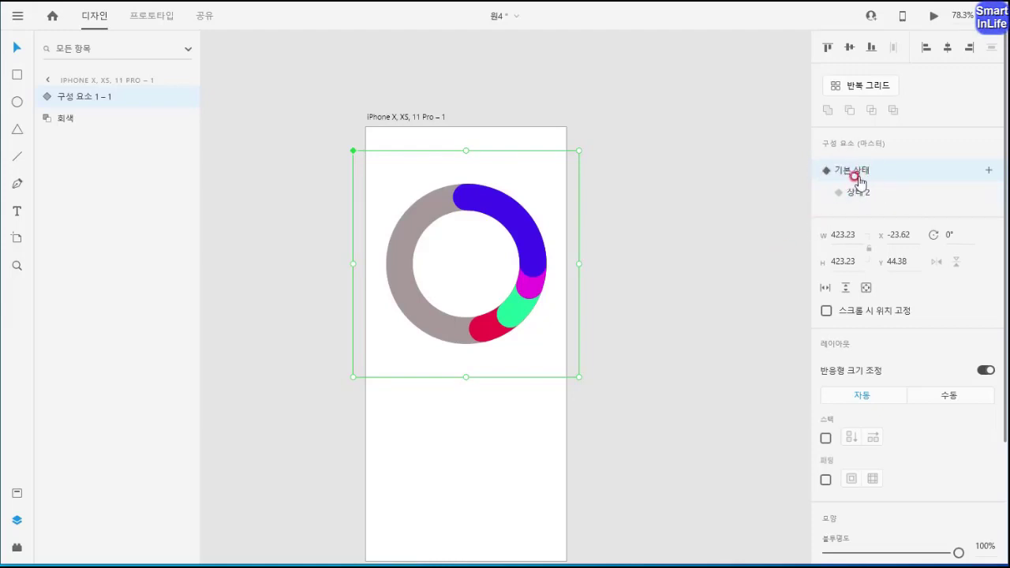
In prototype mode, add a tap (탭) interaction to the component's 기본 상태 that auto-animates (자동 애니메이트) to 상태 2
click(153, 16)
click(158, 16)
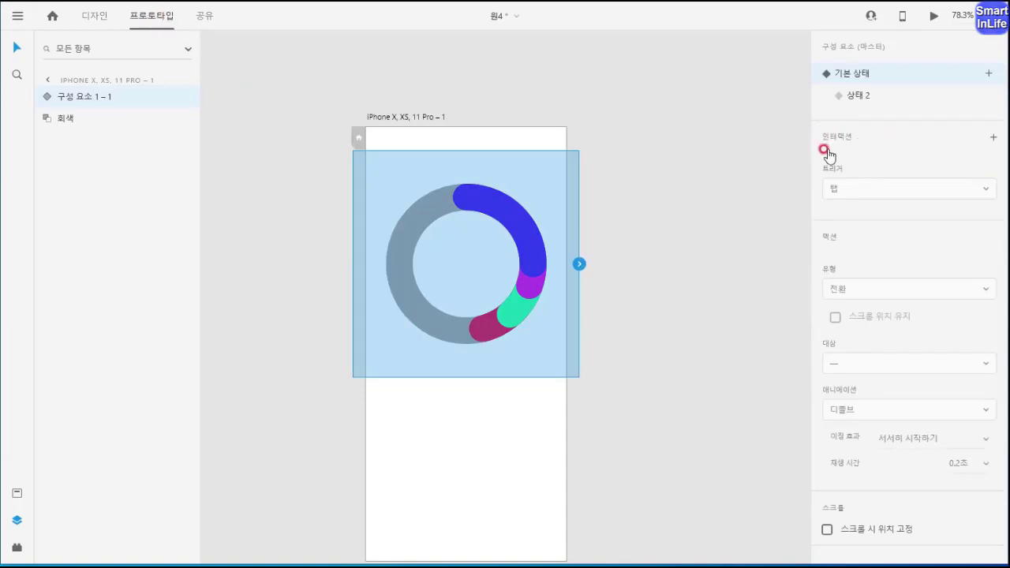
mouse_move(827, 156)
mouse_down()
mouse_move(850, 149)
mouse_move(837, 152)
mouse_move(867, 117)
mouse_move(876, 157)
mouse_up()
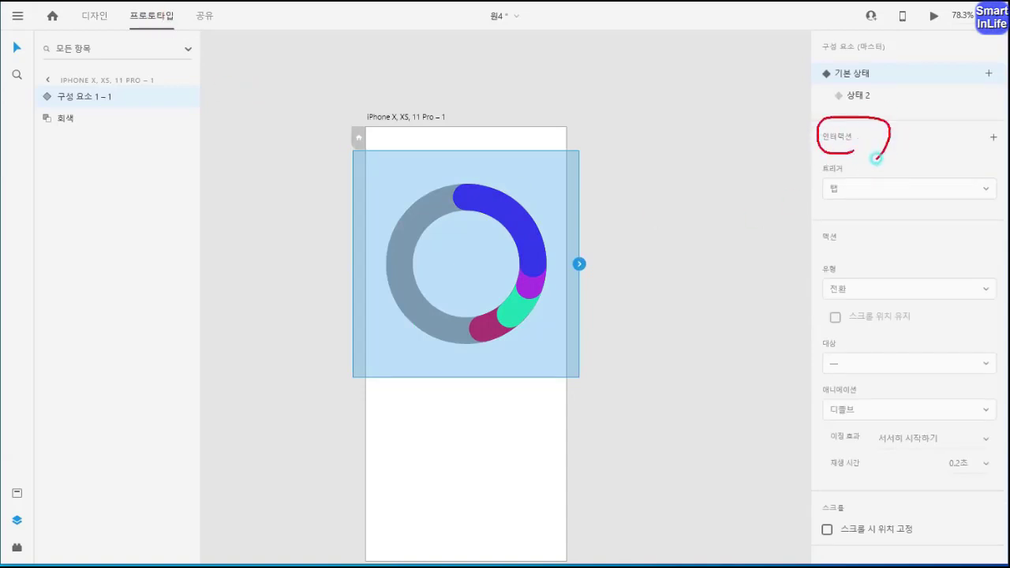
mouse_move(1004, 151)
mouse_down()
mouse_move(982, 120)
mouse_move(996, 155)
mouse_up()
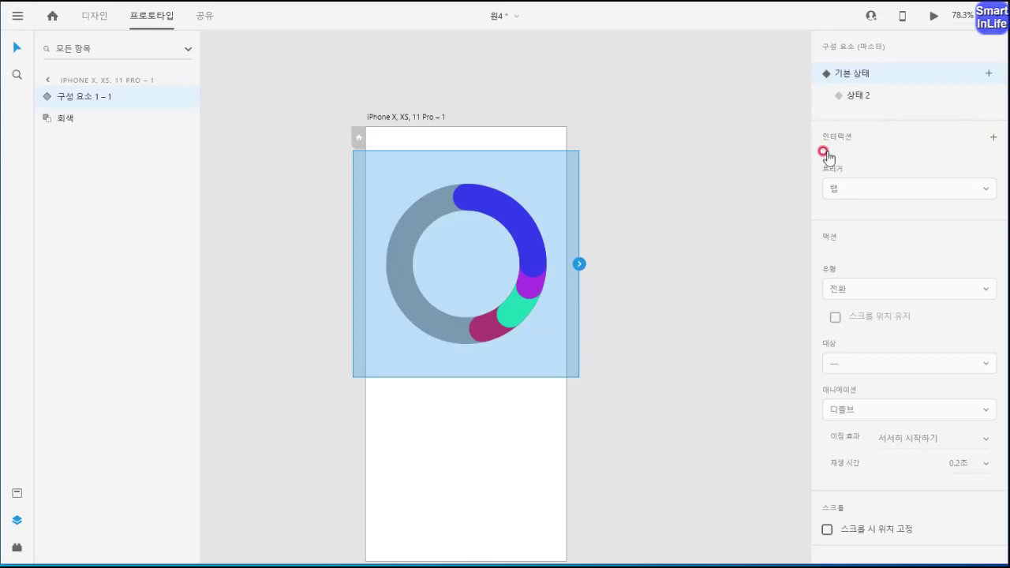
click(992, 138)
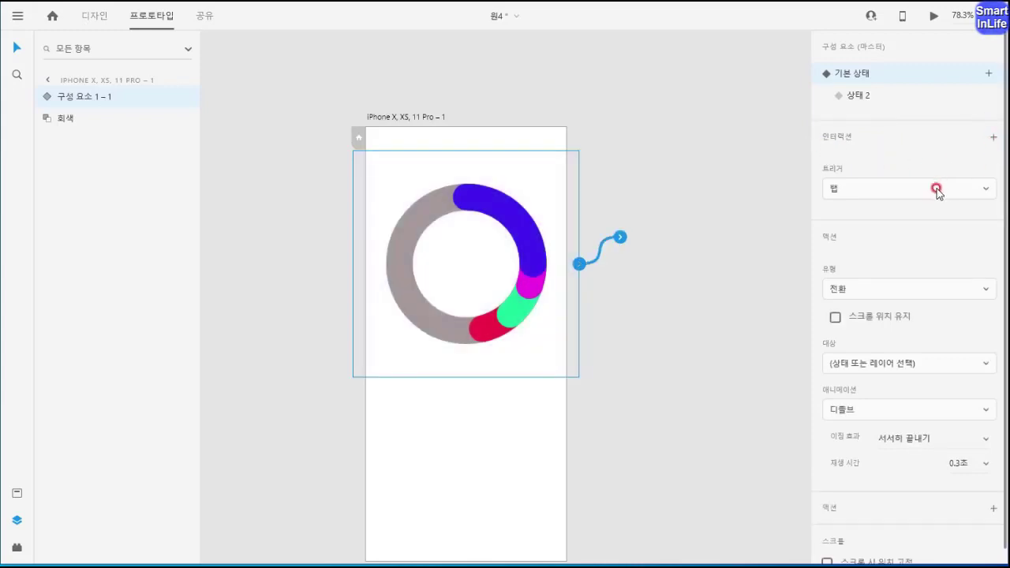
click(851, 289)
click(841, 289)
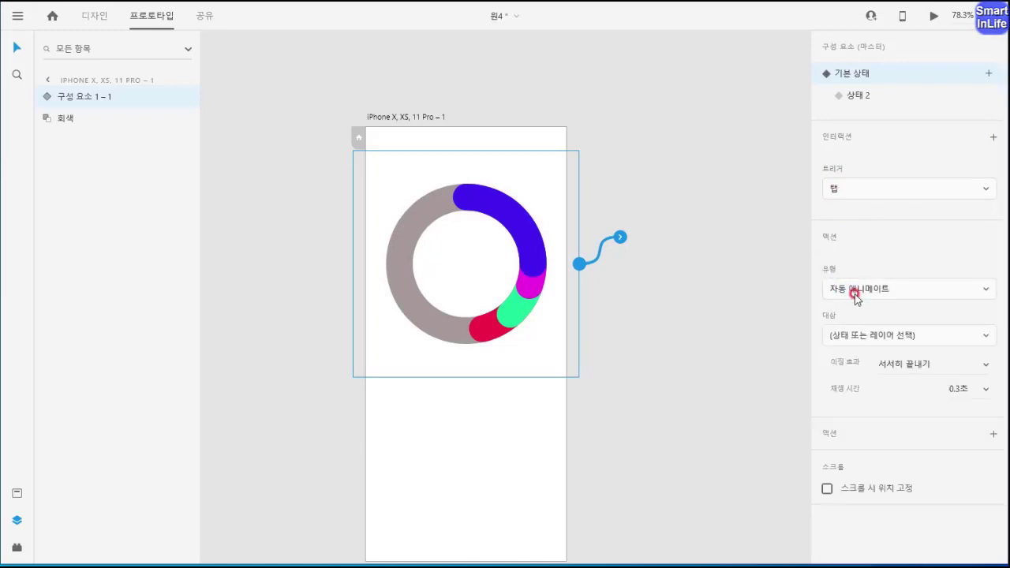
click(866, 337)
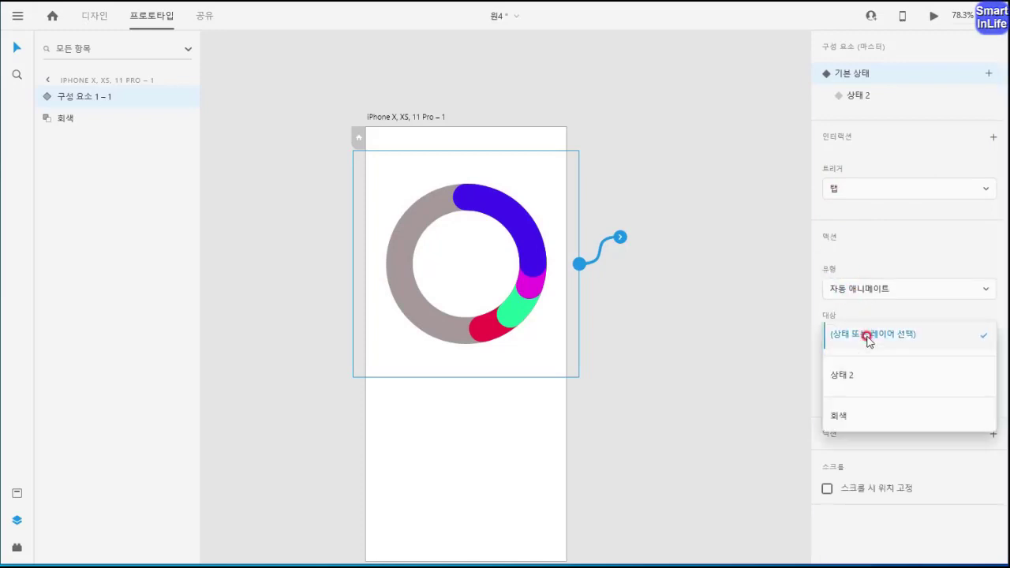
click(852, 383)
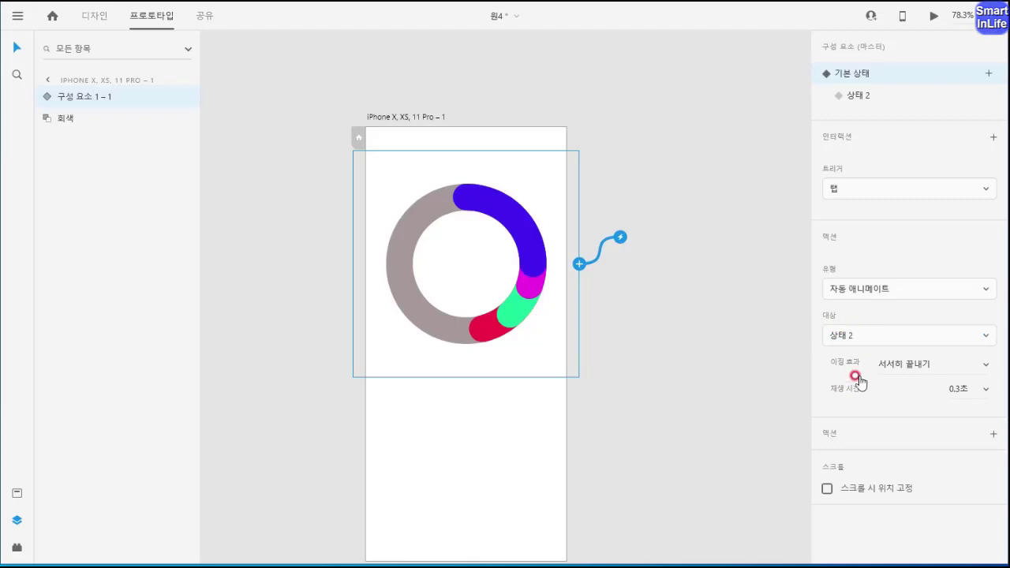
Set the interaction's duration to 0.8초 and its easing to 서서히 시작-끝내기
click(984, 396)
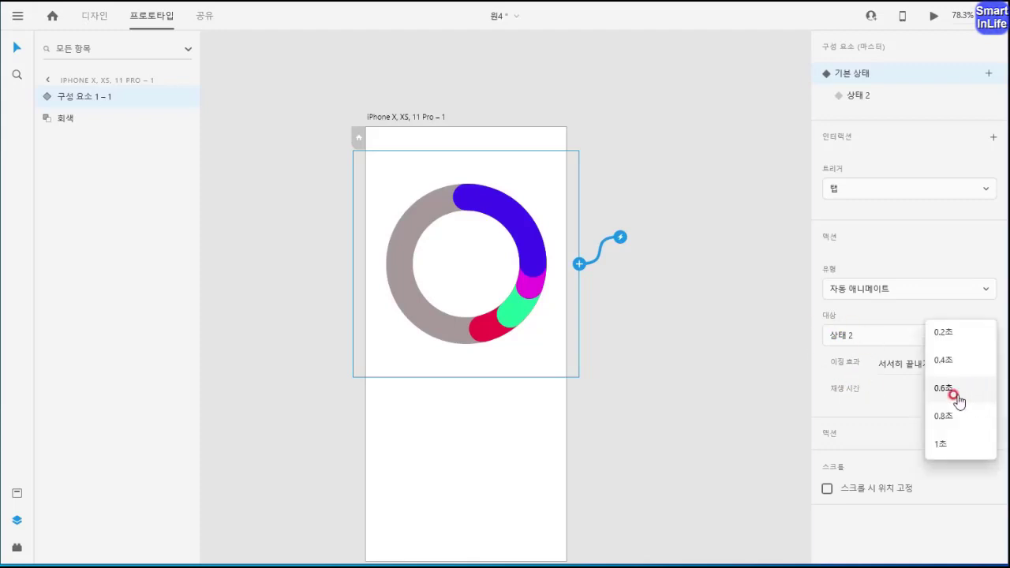
click(952, 417)
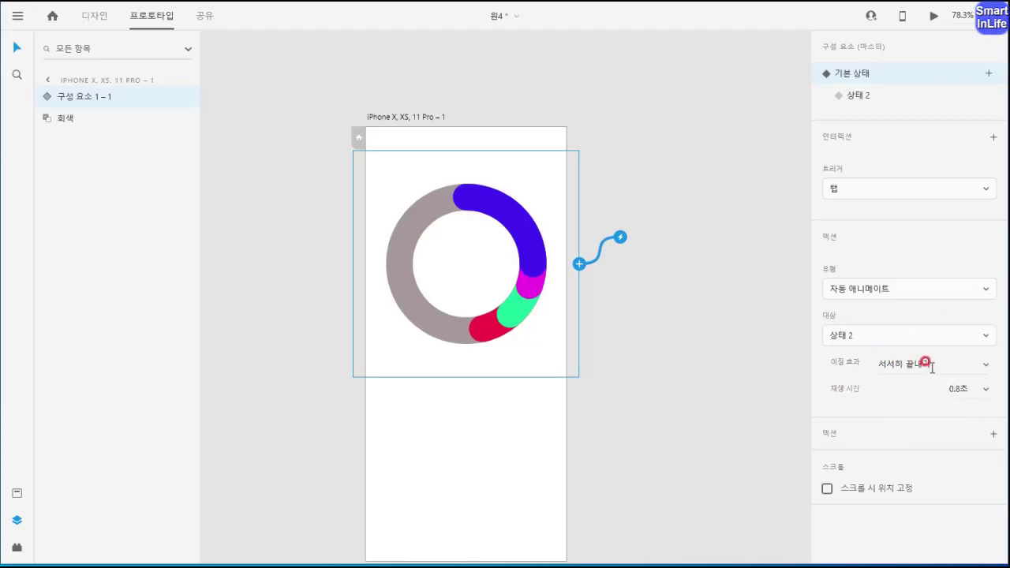
click(975, 363)
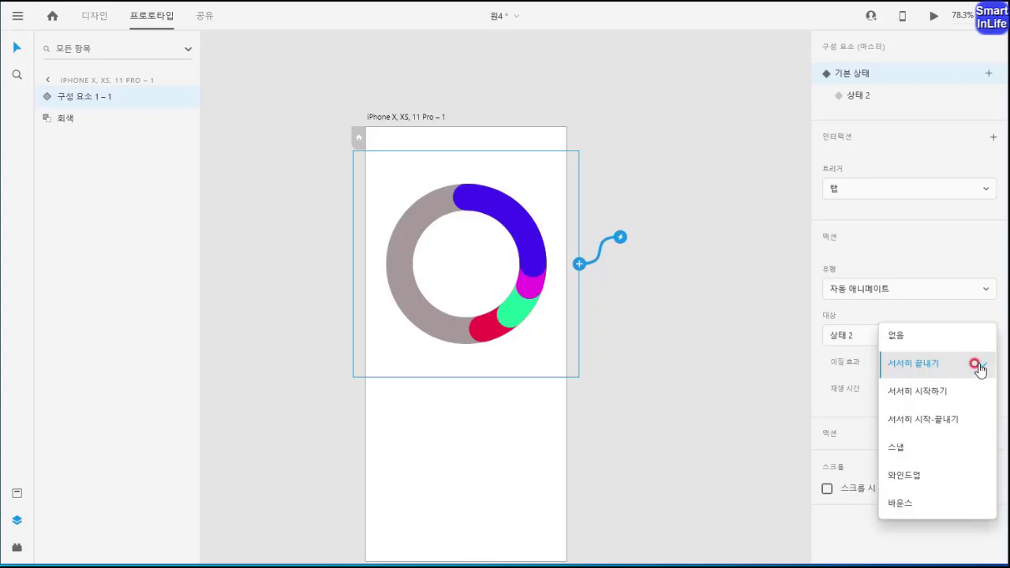
click(918, 419)
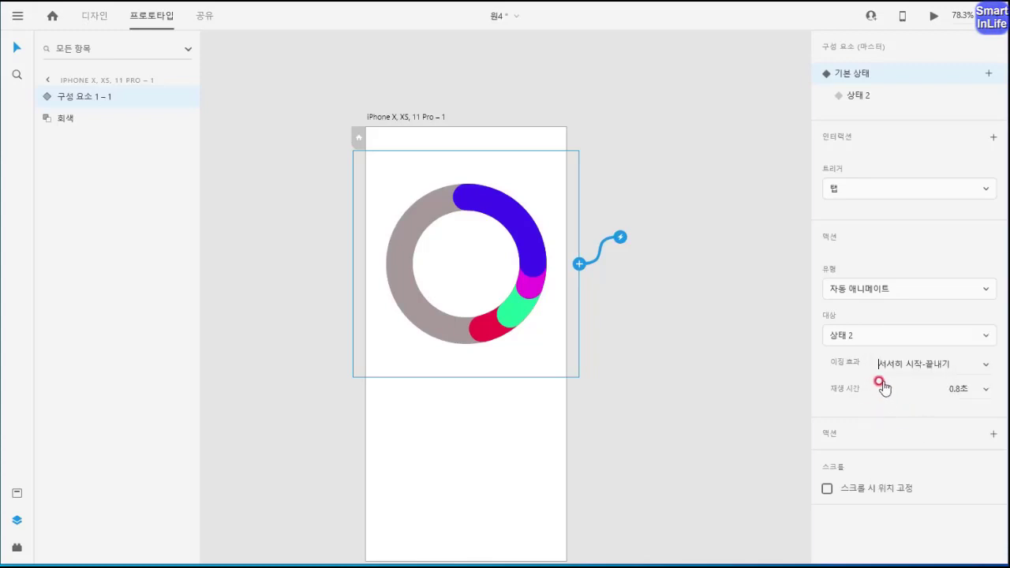
Add a tap interaction to 상태 2 that auto-animates back to 기본 상태
click(852, 96)
click(484, 260)
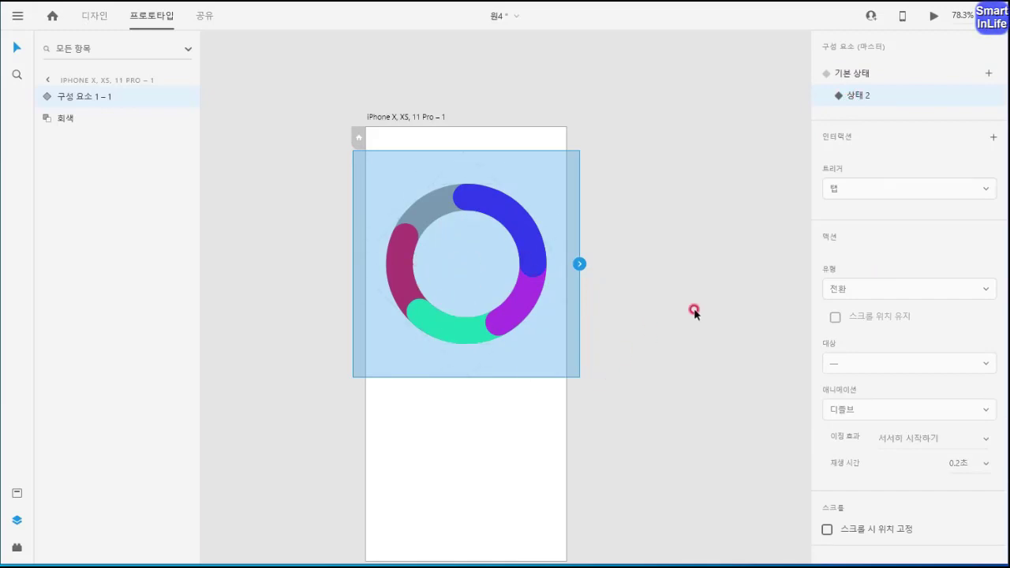
click(992, 141)
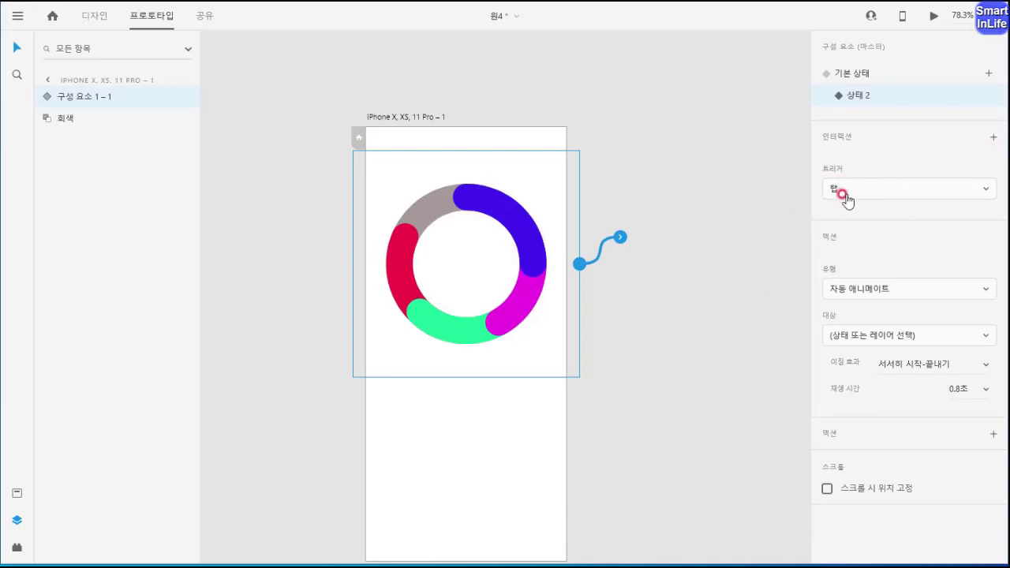
click(858, 340)
click(856, 373)
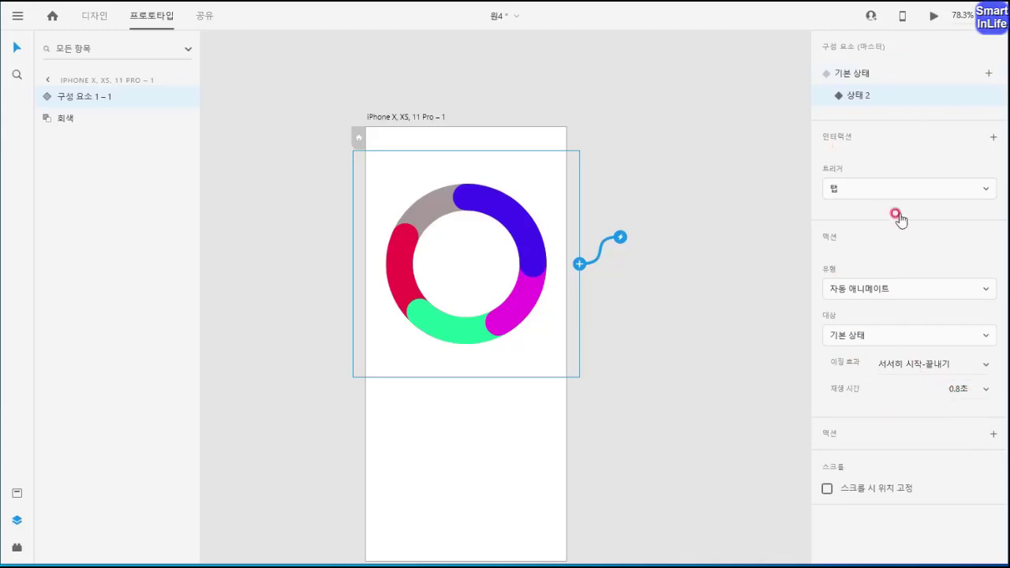
Preview the prototype from 기본 상태, test the ring's tap animation in both directions, and close the preview
click(852, 74)
click(925, 15)
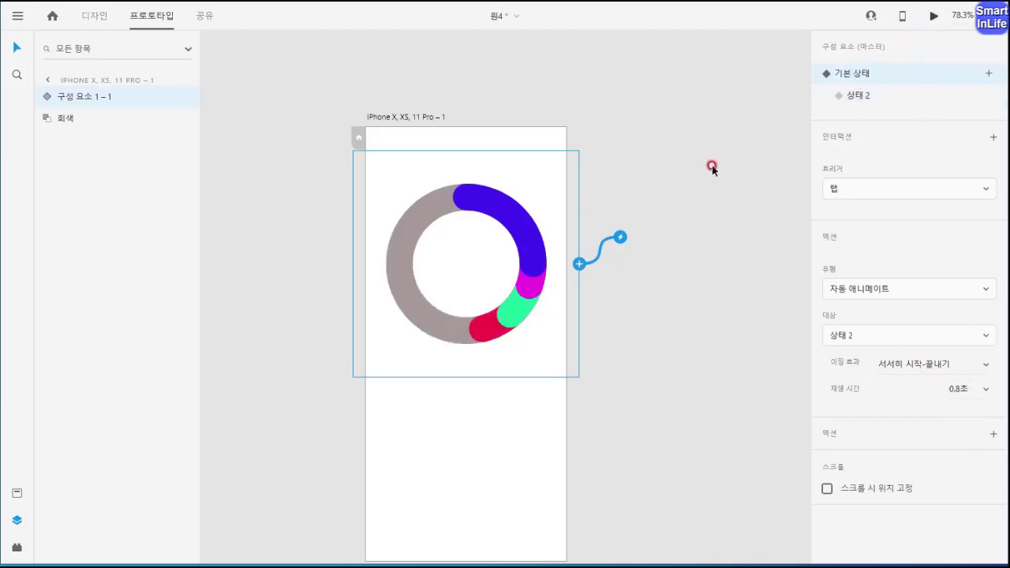
drag(207, 18, 470, 15)
click(463, 191)
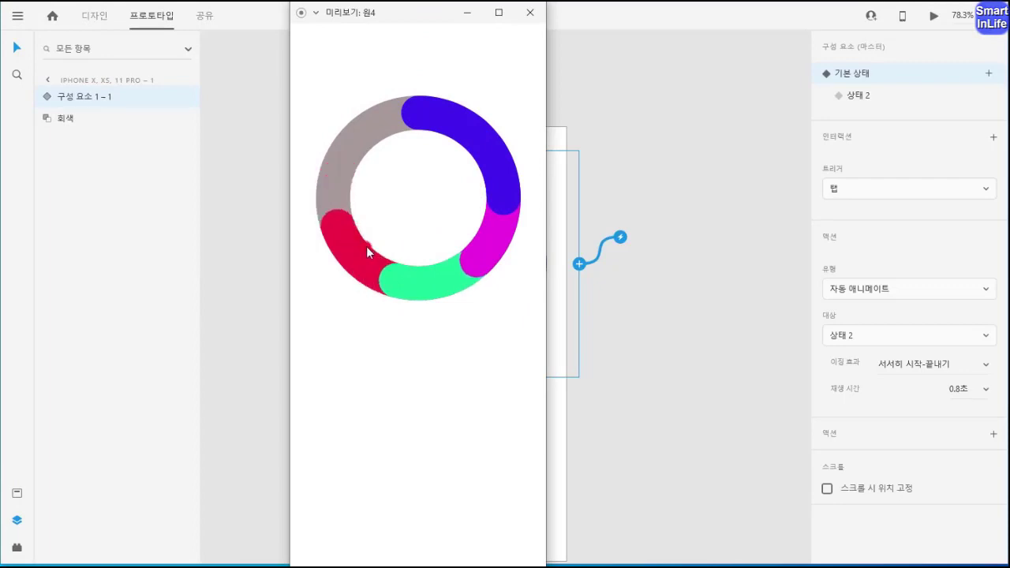
click(491, 187)
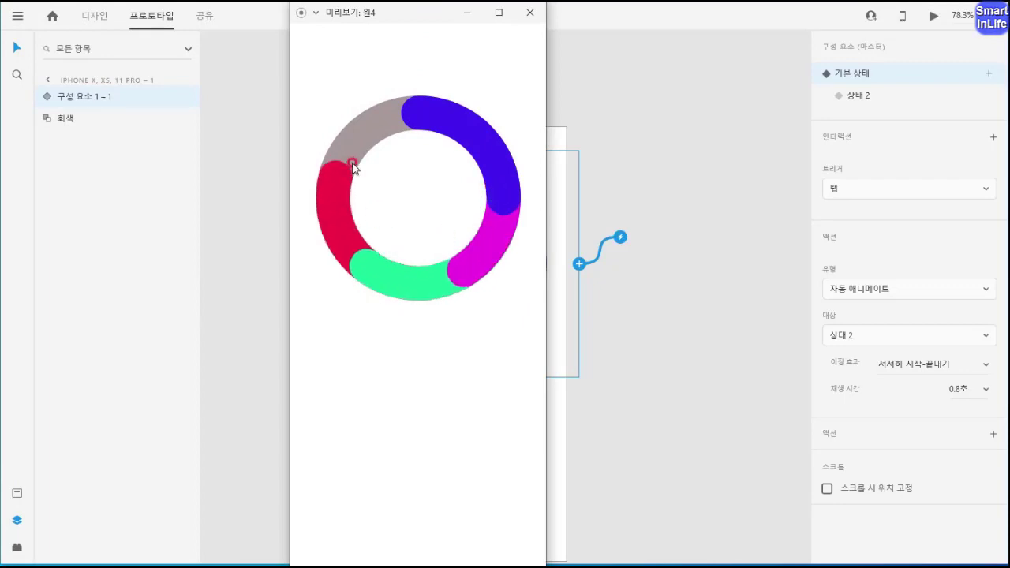
click(541, 223)
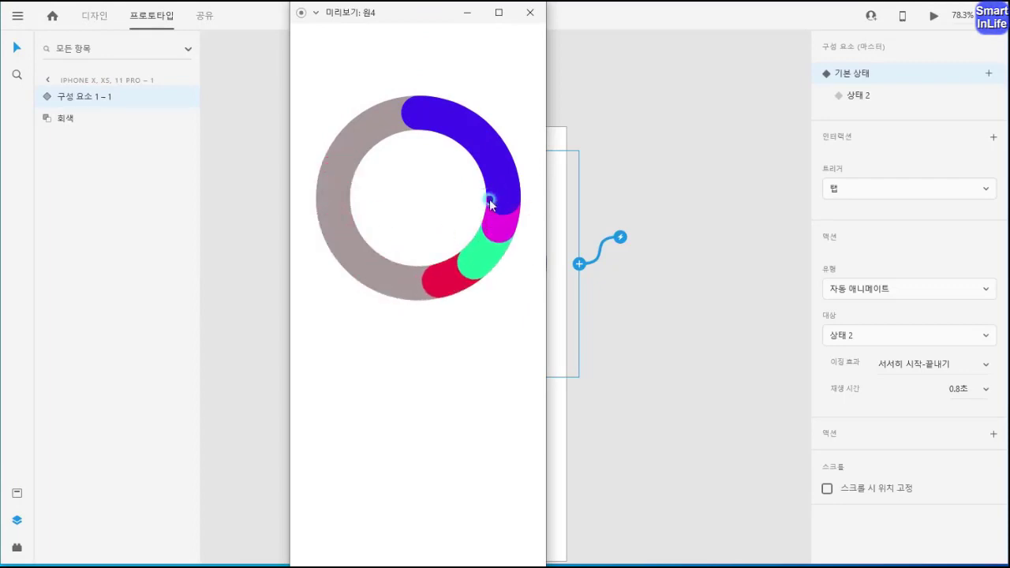
click(384, 241)
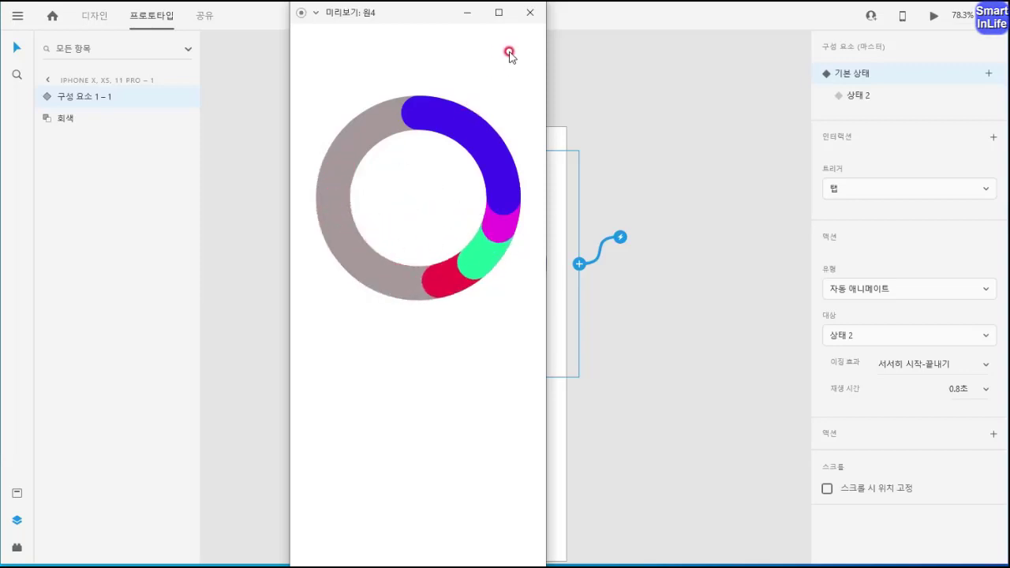
click(527, 15)
click(467, 180)
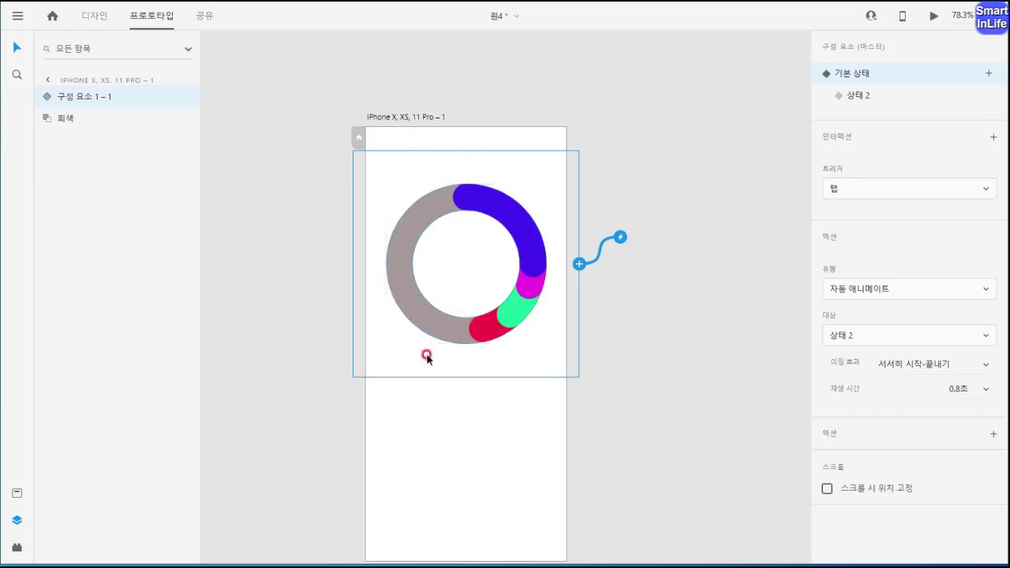